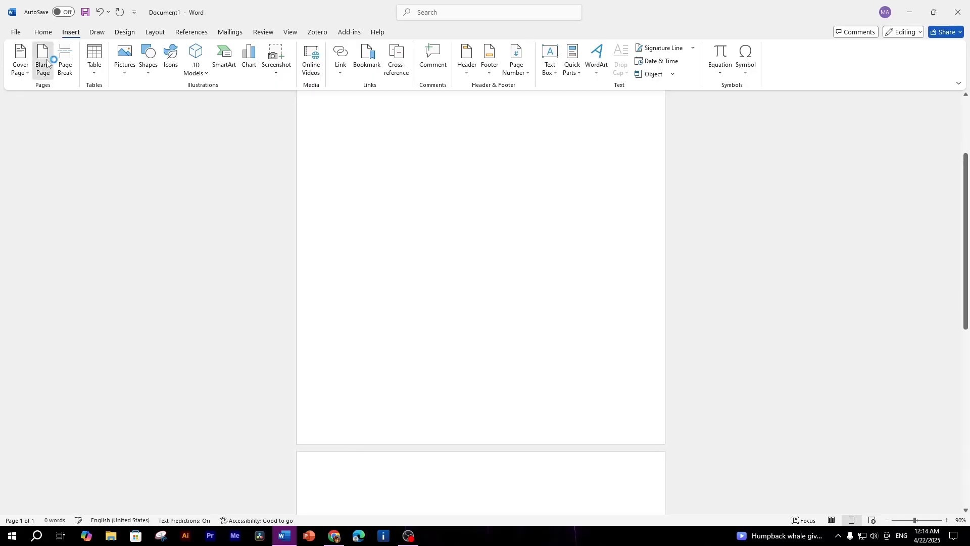
Step: Enter the title "CSE 103" at the start of the document's first page
{"action": "scroll", "coordinate": [518, 372], "scroll_direction": "up", "scroll_amount": 10}
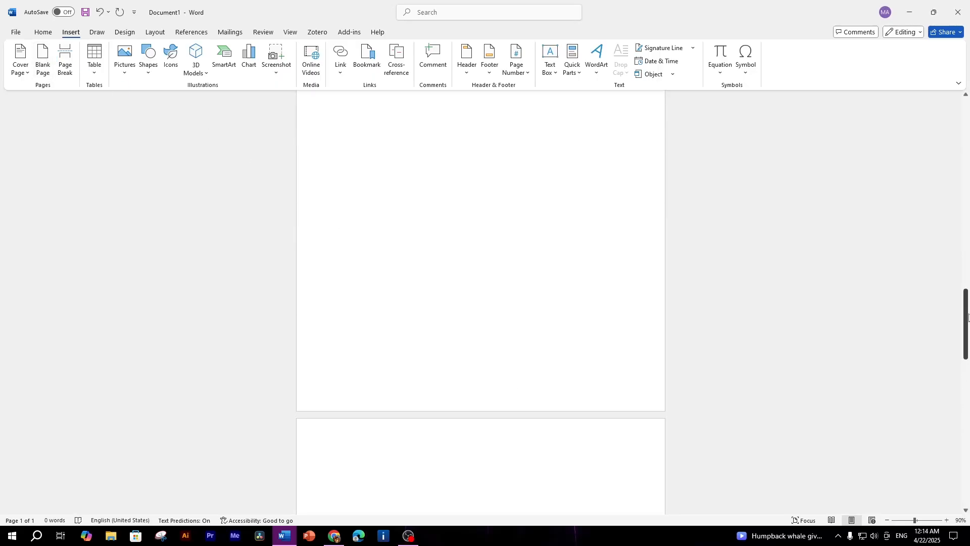
{"action": "left_click", "coordinate": [406, 144]}
{"action": "type", "text": "CSE"}
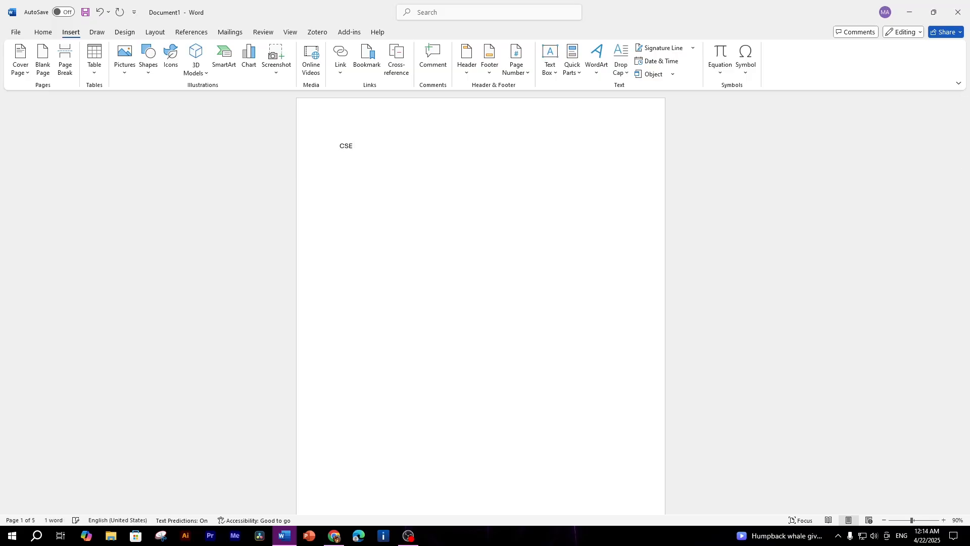
{"action": "type", "text": " 103"}
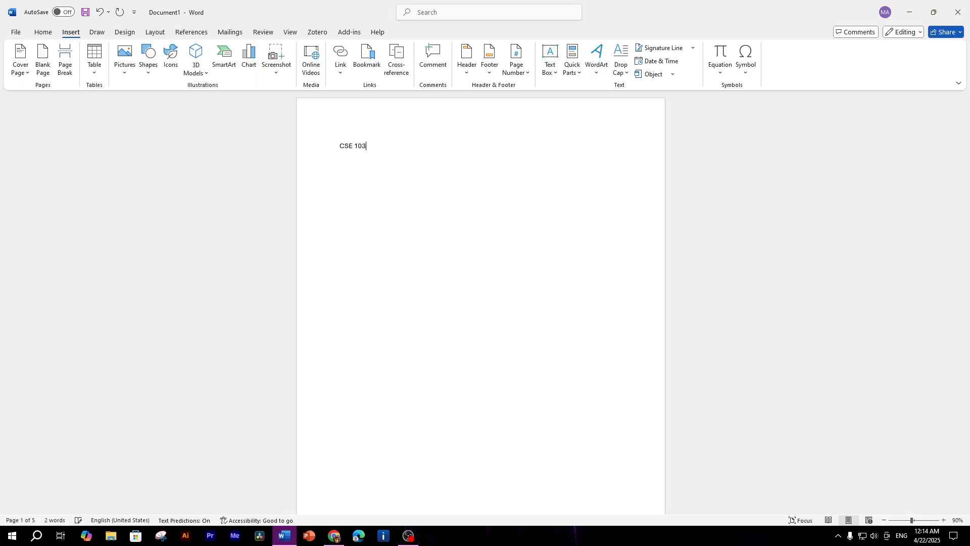
Step: Format the CSE 103 title in Times New Roman at size 28
{"action": "left_click_drag", "start_coordinate": [392, 158], "coordinate": [297, 143]}
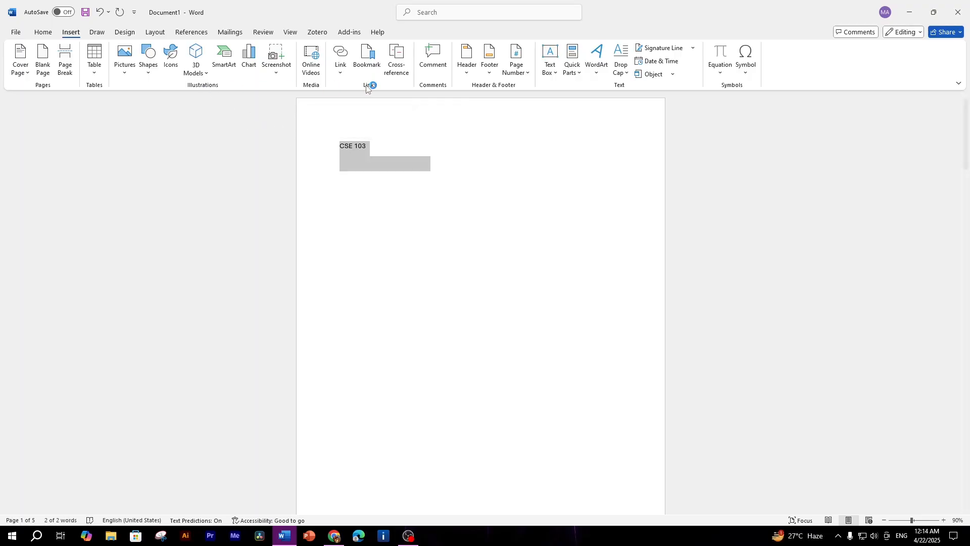
{"action": "left_click", "coordinate": [376, 139]}
{"action": "triple_click", "coordinate": [362, 145]}
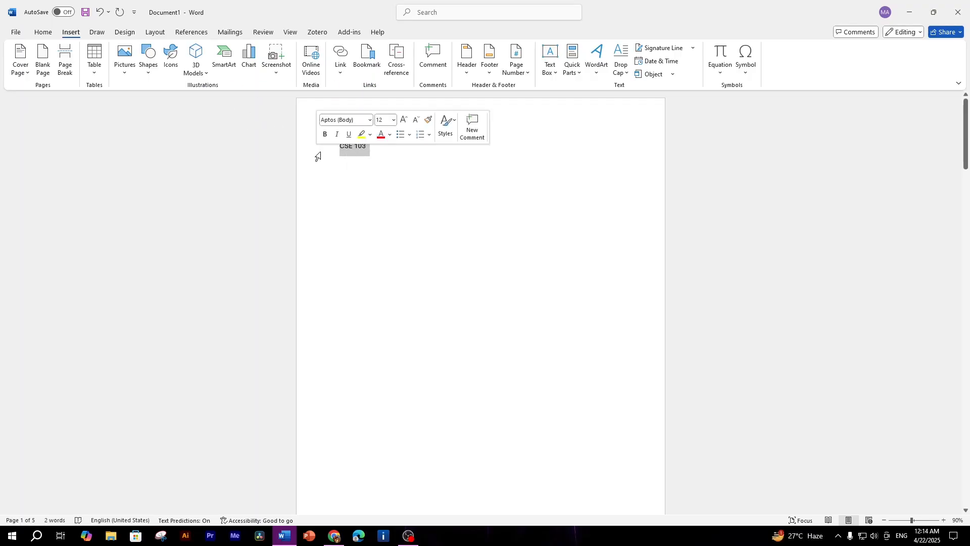
{"action": "left_click", "coordinate": [370, 120]}
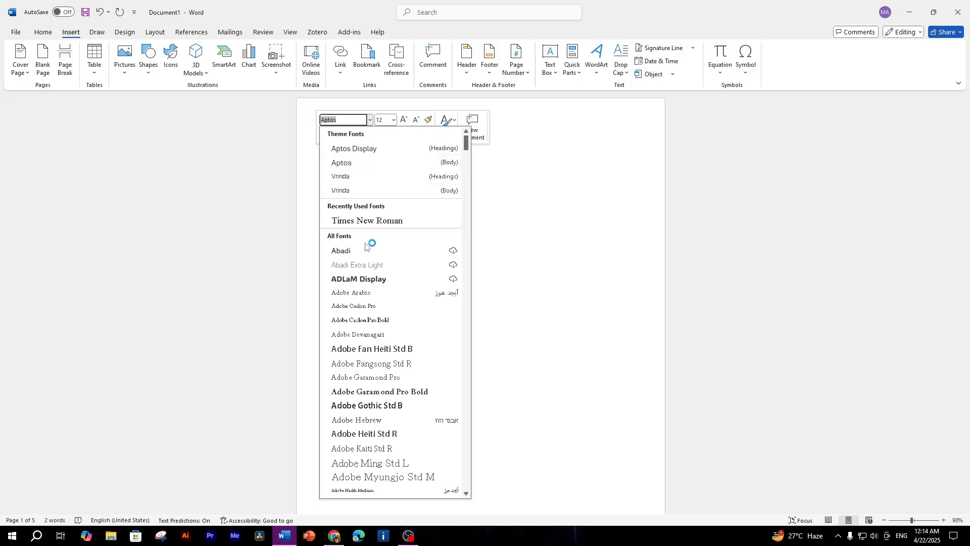
{"action": "left_click", "coordinate": [374, 221]}
{"action": "left_click", "coordinate": [387, 121]}
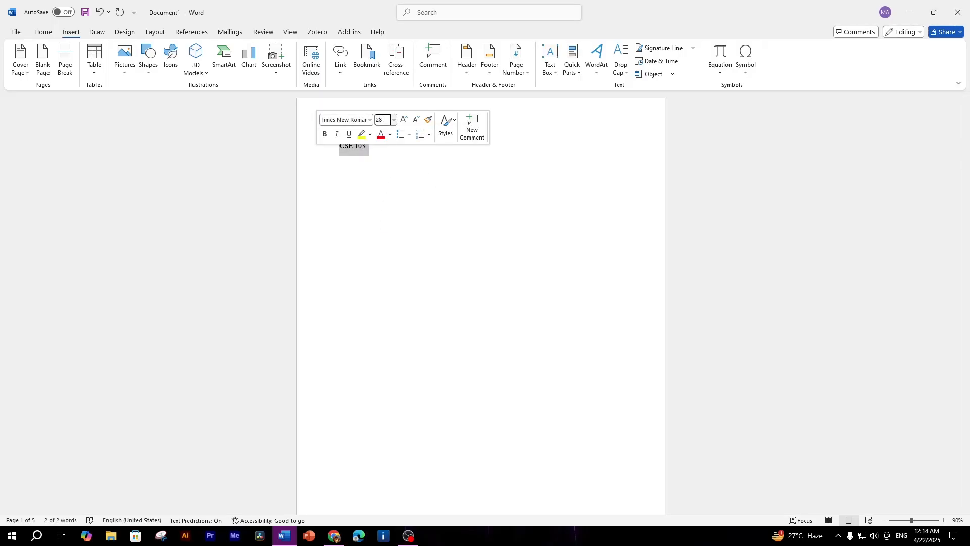
{"action": "key", "text": "Return"}
{"action": "left_click", "coordinate": [450, 173]}
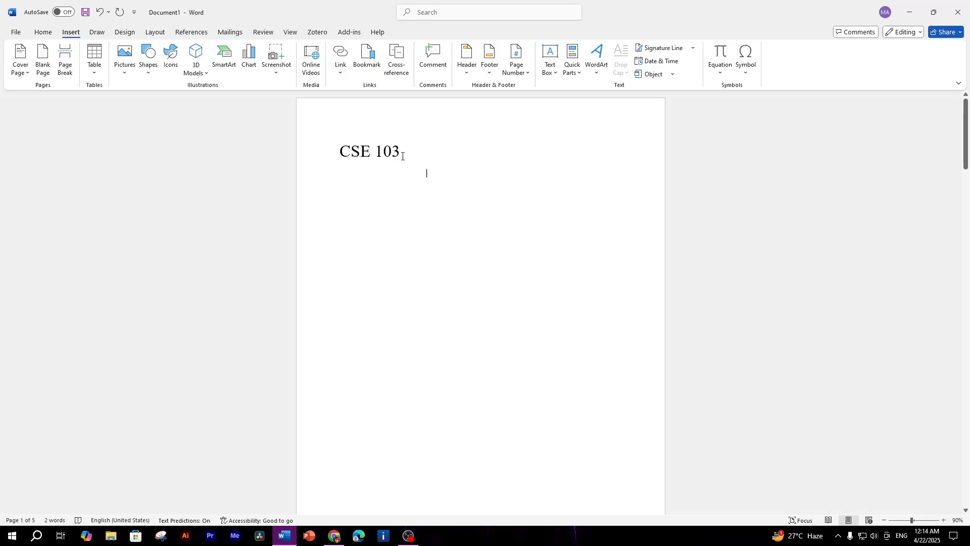
Step: Center the CSE 103 title horizontally on the first page
{"action": "left_click_drag", "start_coordinate": [403, 156], "coordinate": [320, 154]}
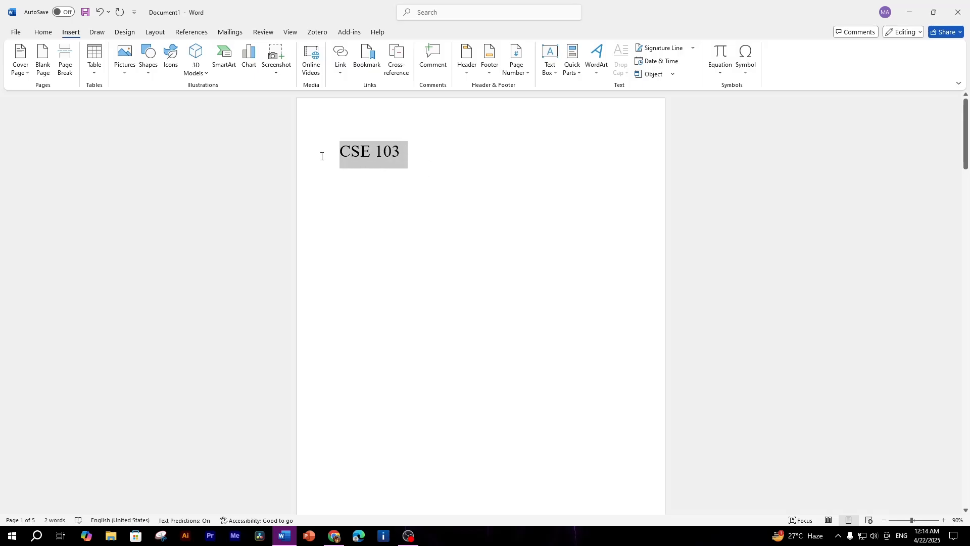
{"action": "left_click", "coordinate": [52, 32]}
{"action": "left_click", "coordinate": [273, 68]}
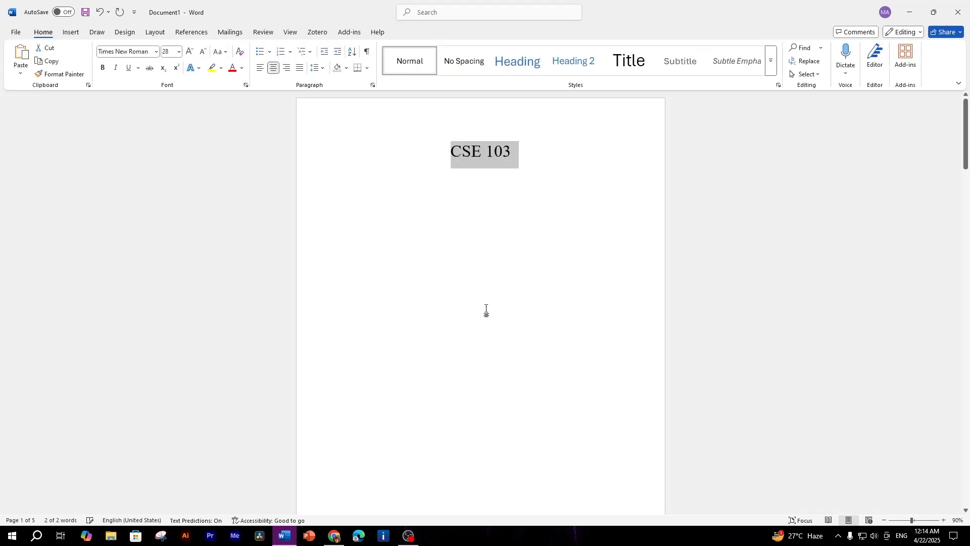
{"action": "left_click", "coordinate": [550, 175]}
{"action": "left_click", "coordinate": [544, 160]}
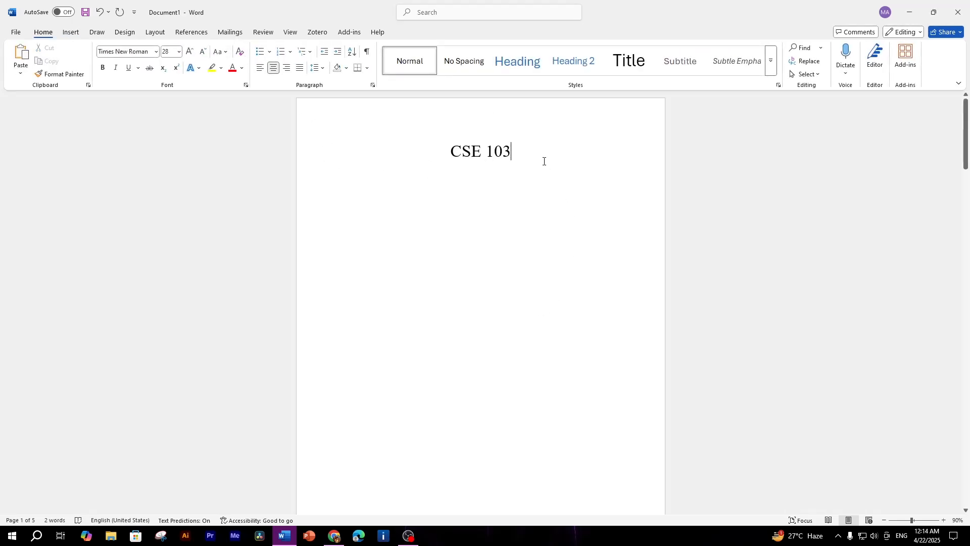
Step: Add page numbers at the bottom of every page in the Plain Number 3 style, and return to the body text
{"action": "left_click", "coordinate": [69, 31]}
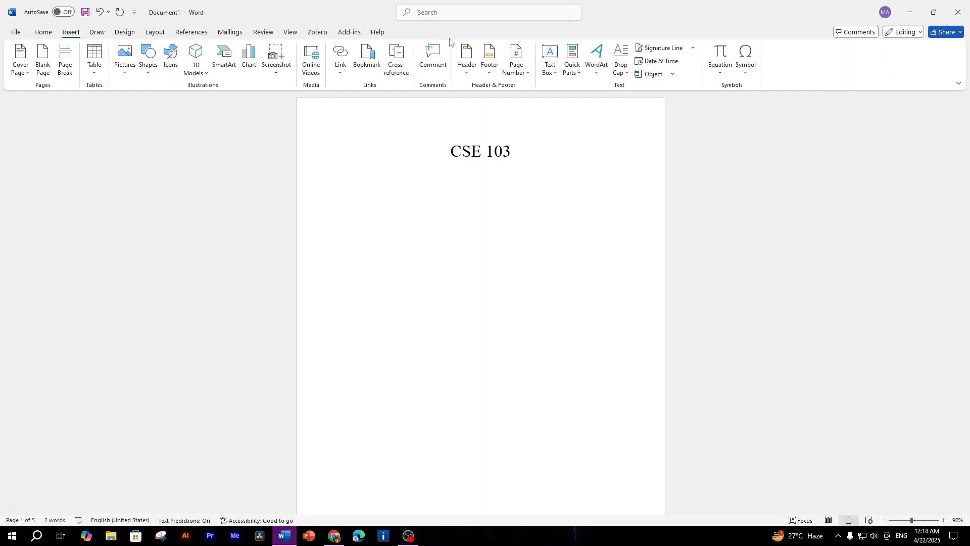
{"action": "left_click", "coordinate": [515, 67]}
{"action": "left_click", "coordinate": [531, 102]}
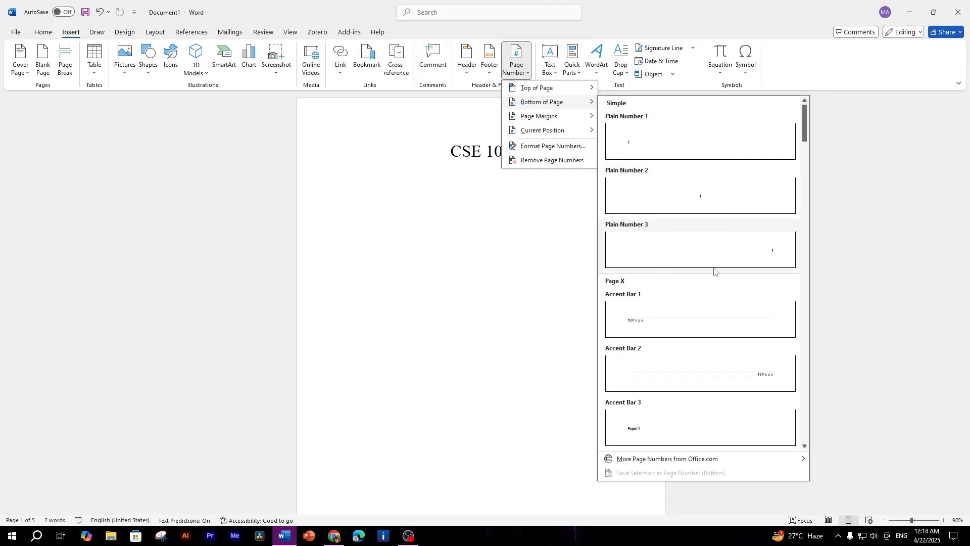
{"action": "left_click", "coordinate": [719, 249]}
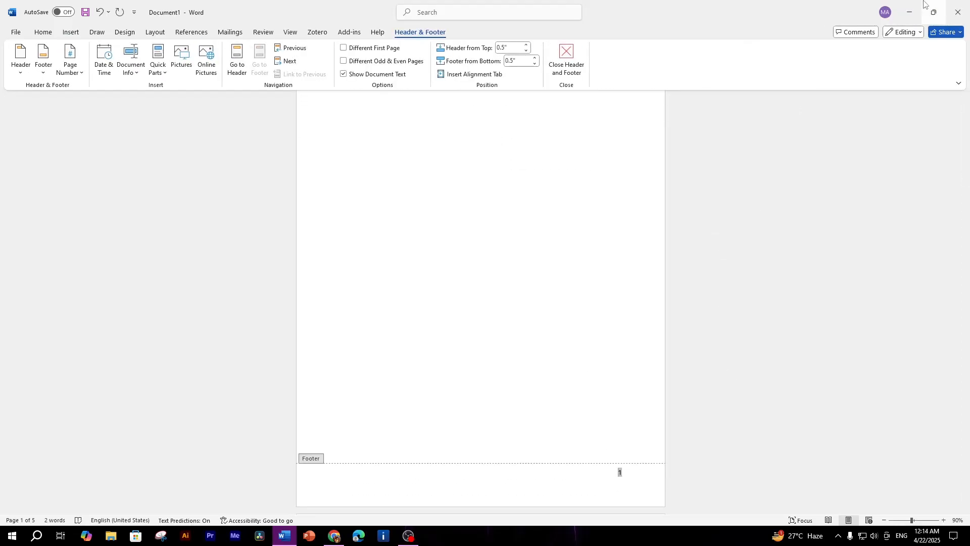
{"action": "scroll", "coordinate": [620, 271], "scroll_direction": "down", "scroll_amount": 5}
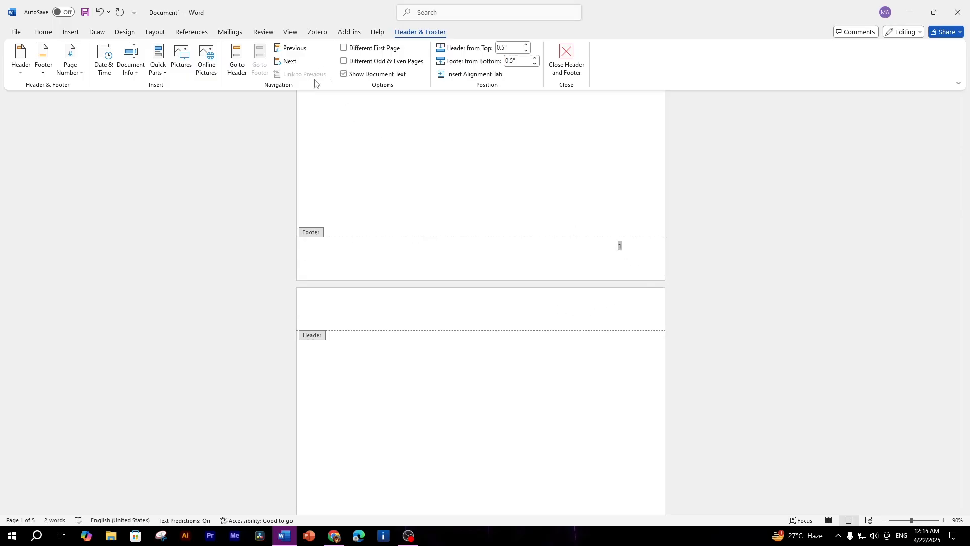
{"action": "scroll", "coordinate": [570, 253], "scroll_direction": "up", "scroll_amount": 7}
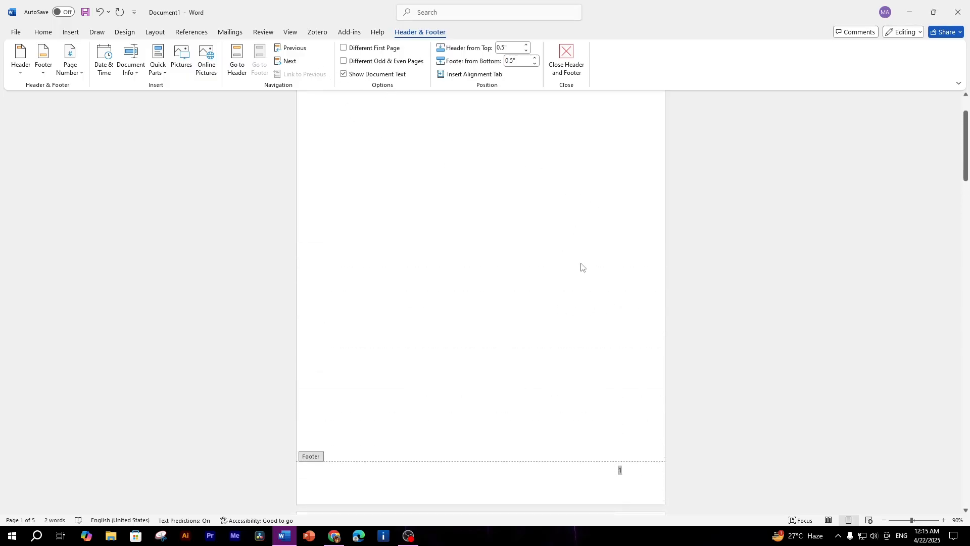
{"action": "double_click", "coordinate": [537, 234]}
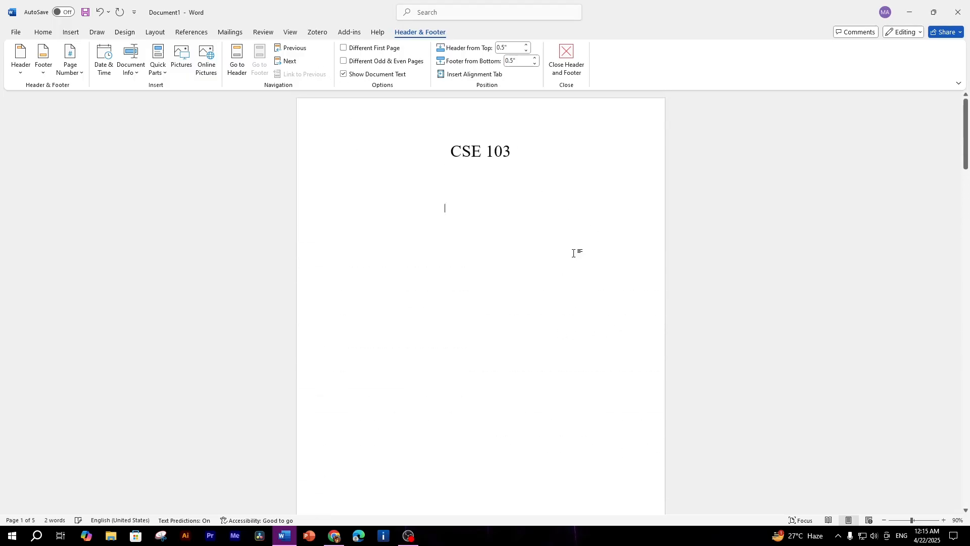
{"action": "left_click", "coordinate": [512, 149]}
Step: Review the page numbers in the footers of the first two pages, ending with the cursor after the title
{"action": "scroll", "coordinate": [556, 187], "scroll_direction": "down", "scroll_amount": 5}
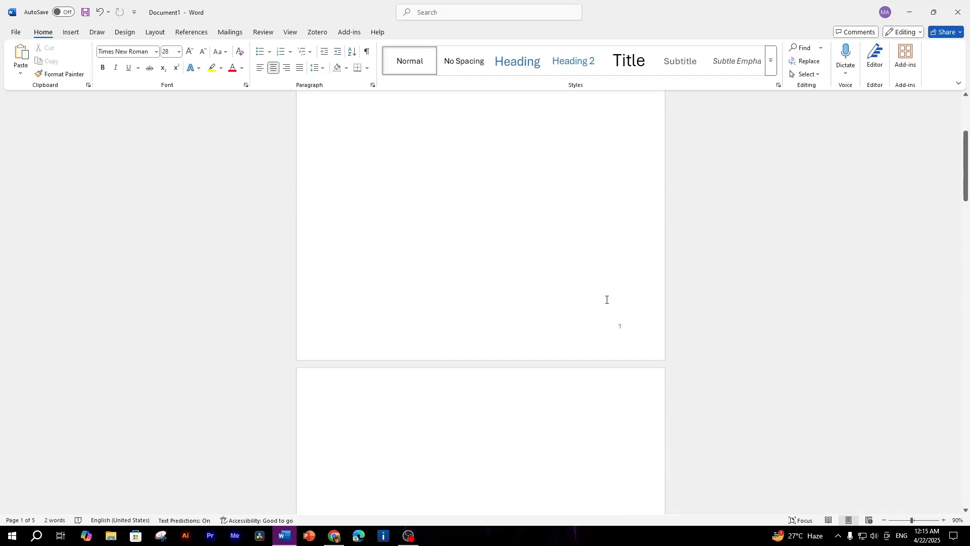
{"action": "scroll", "coordinate": [606, 295], "scroll_direction": "up", "scroll_amount": 1}
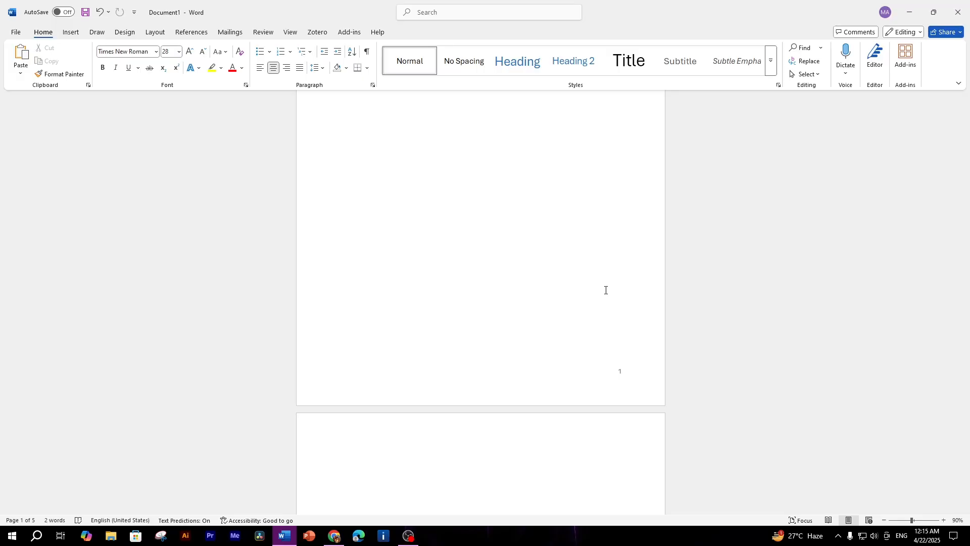
{"action": "scroll", "coordinate": [525, 233], "scroll_direction": "up", "scroll_amount": 3}
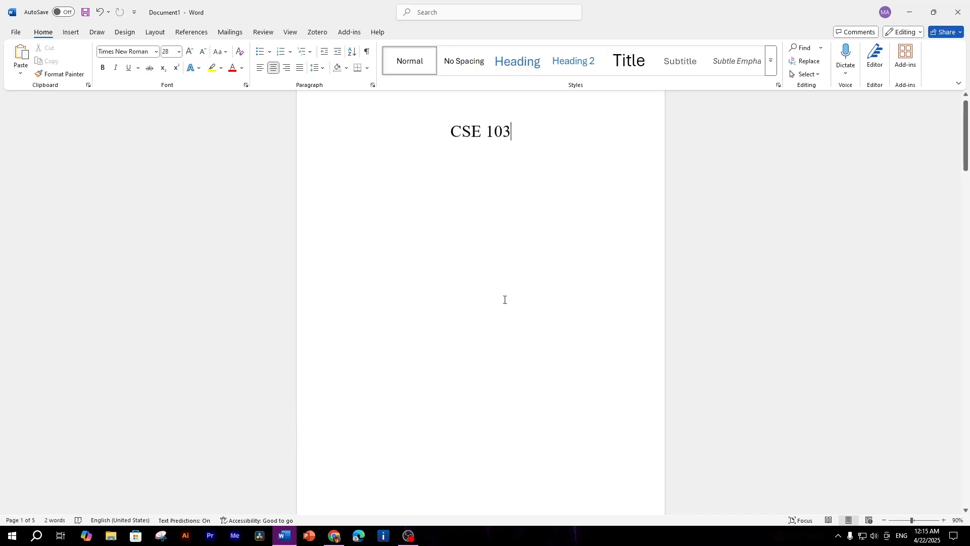
{"action": "scroll", "coordinate": [589, 232], "scroll_direction": "down", "scroll_amount": 5}
{"action": "scroll", "coordinate": [591, 233], "scroll_direction": "down", "scroll_amount": 8}
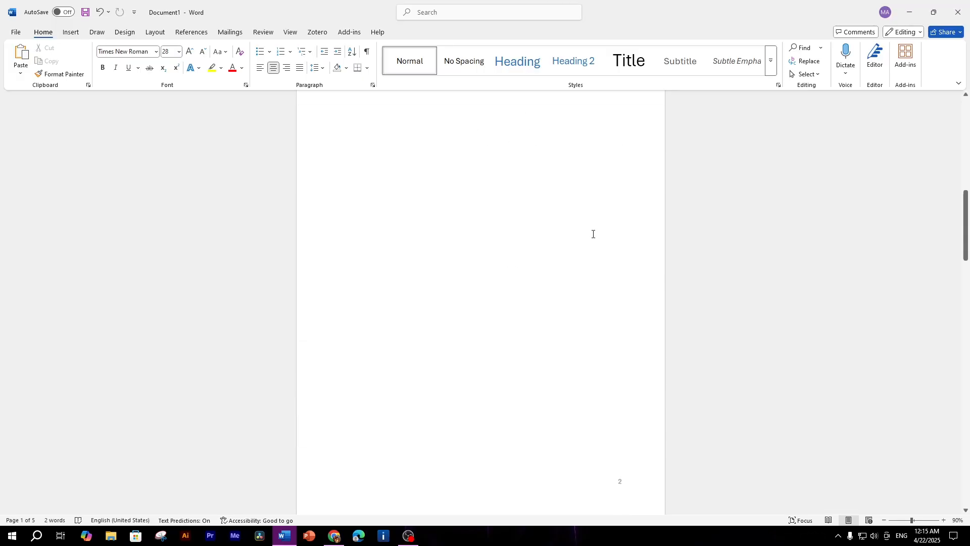
{"action": "double_click", "coordinate": [628, 354]}
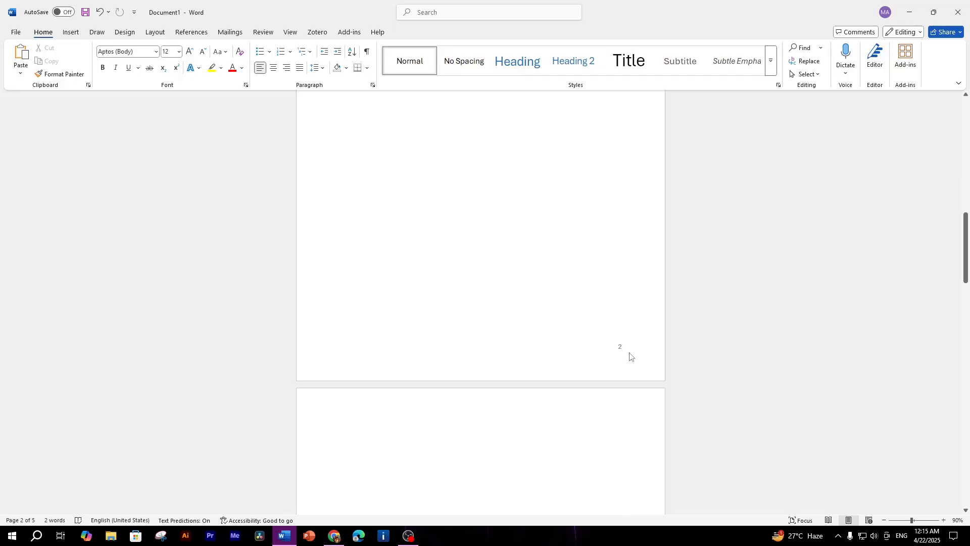
{"action": "scroll", "coordinate": [487, 309], "scroll_direction": "up", "scroll_amount": 15}
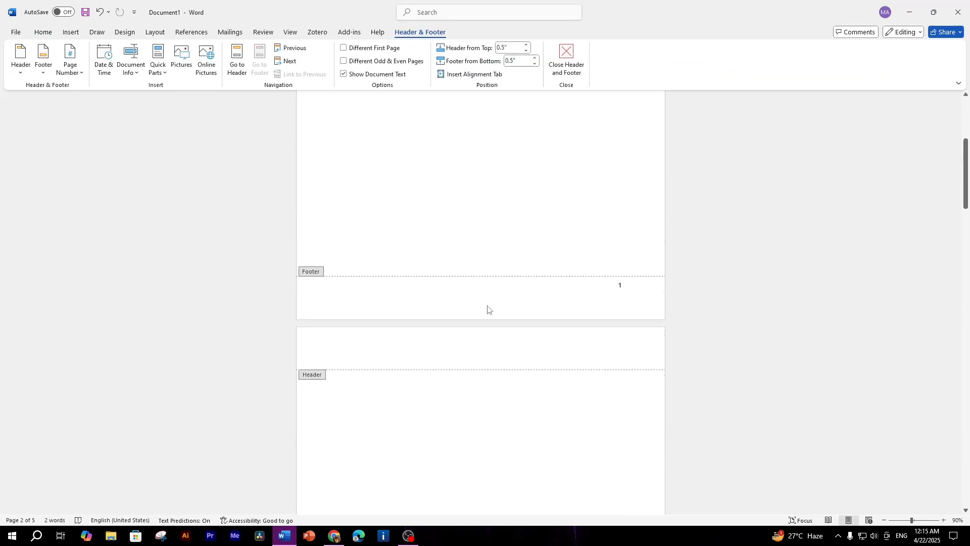
{"action": "double_click", "coordinate": [537, 166]}
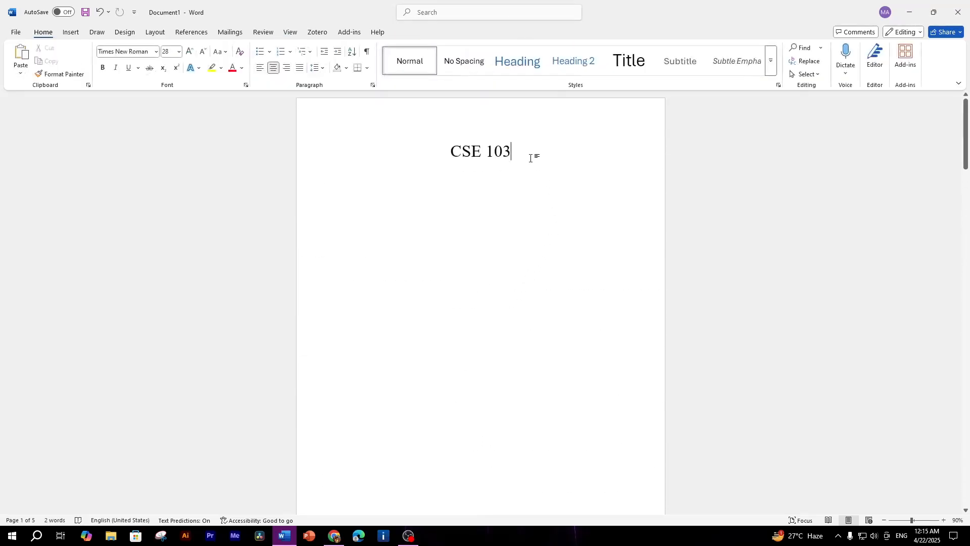
Step: Insert a section break after the CSE 103 title so that a new section starts on the next page
{"action": "left_click", "coordinate": [155, 32]}
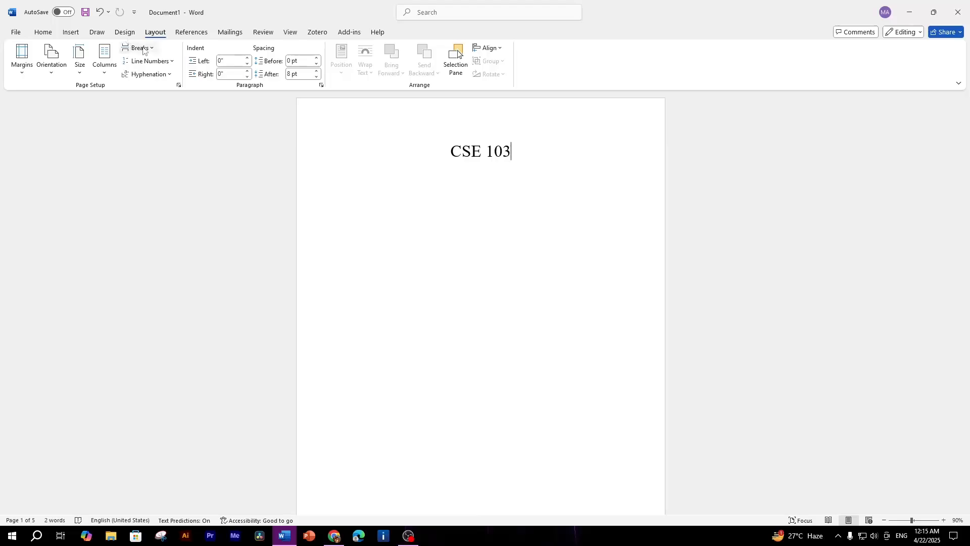
{"action": "left_click", "coordinate": [140, 48]}
{"action": "left_click", "coordinate": [170, 197]}
Step: Open the Section 2 footer on page 2 and unlink it from the previous section
{"action": "scroll", "coordinate": [296, 223], "scroll_direction": "down", "scroll_amount": 10}
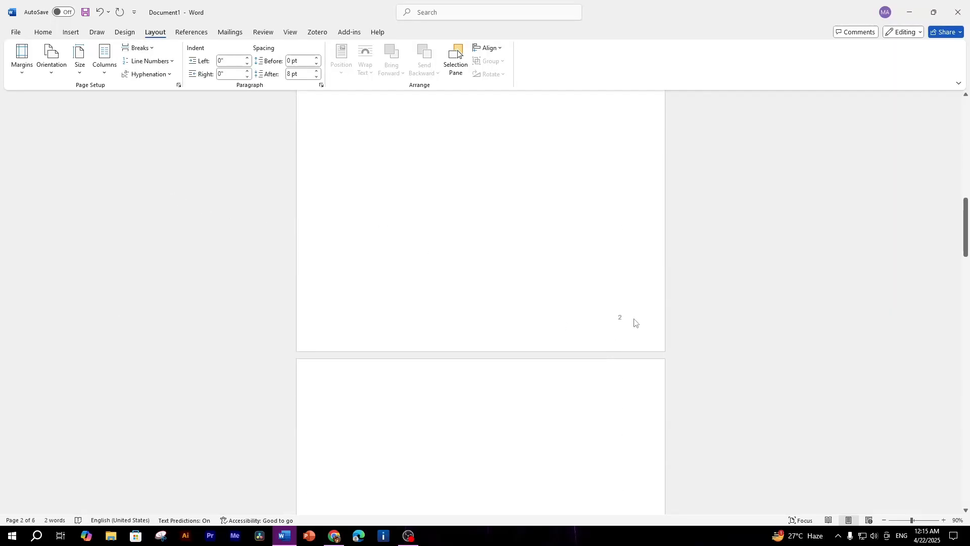
{"action": "double_click", "coordinate": [633, 320]}
{"action": "left_click", "coordinate": [303, 73]}
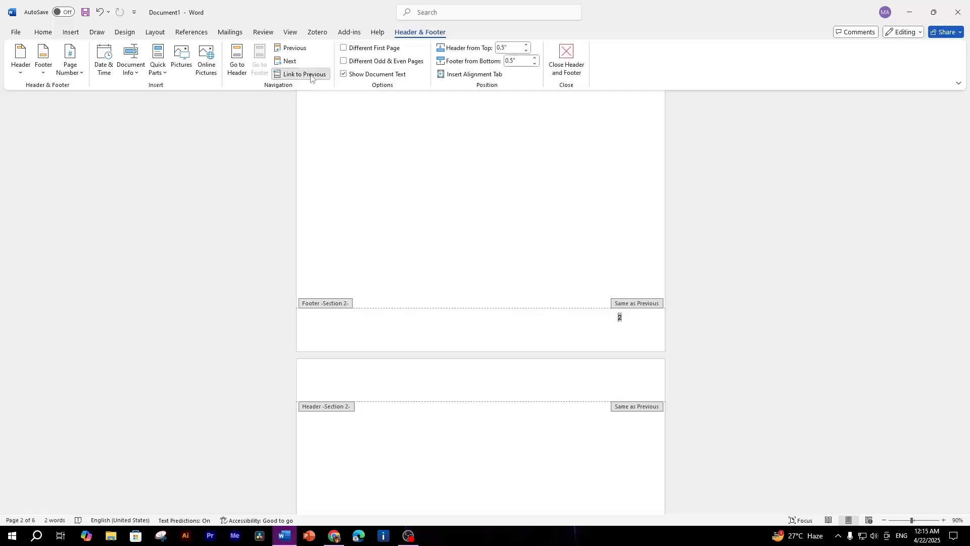
Step: Delete the page number from the Section 1 footer on the title page, check the Section 2 footer, and leave footer editing
{"action": "scroll", "coordinate": [504, 331], "scroll_direction": "up", "scroll_amount": 10}
{"action": "scroll", "coordinate": [626, 338], "scroll_direction": "down", "scroll_amount": 5}
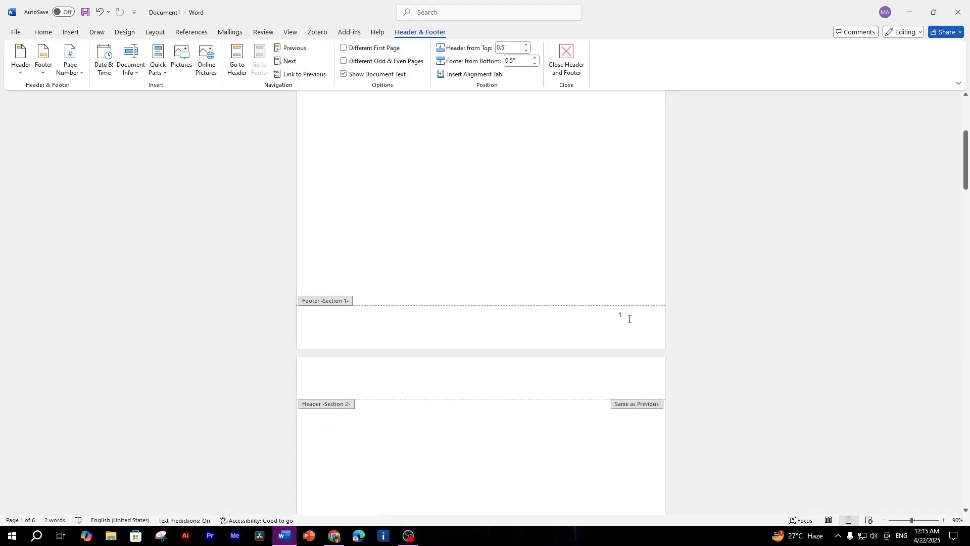
{"action": "left_click", "coordinate": [630, 319]}
{"action": "double_click", "coordinate": [602, 317]}
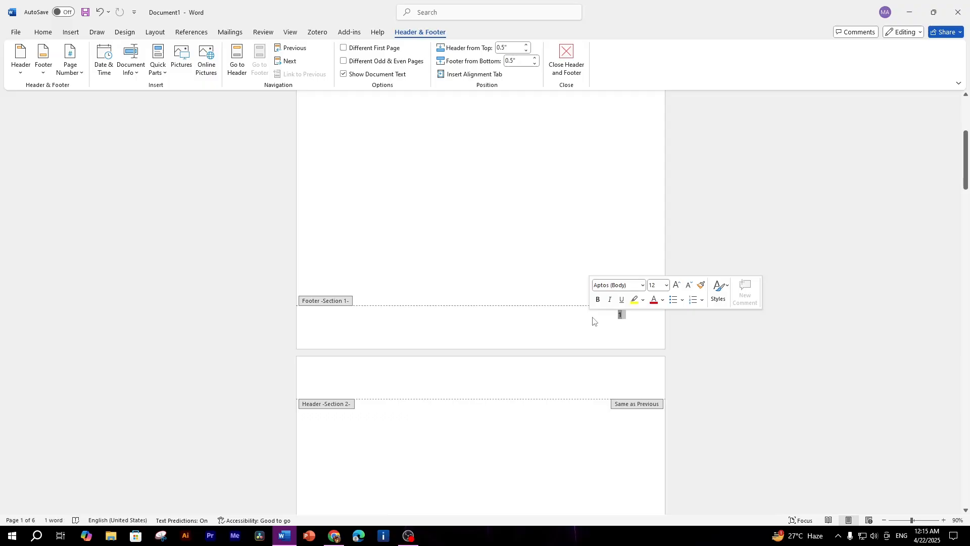
{"action": "left_click", "coordinate": [604, 319]}
{"action": "scroll", "coordinate": [608, 298], "scroll_direction": "up", "scroll_amount": 5}
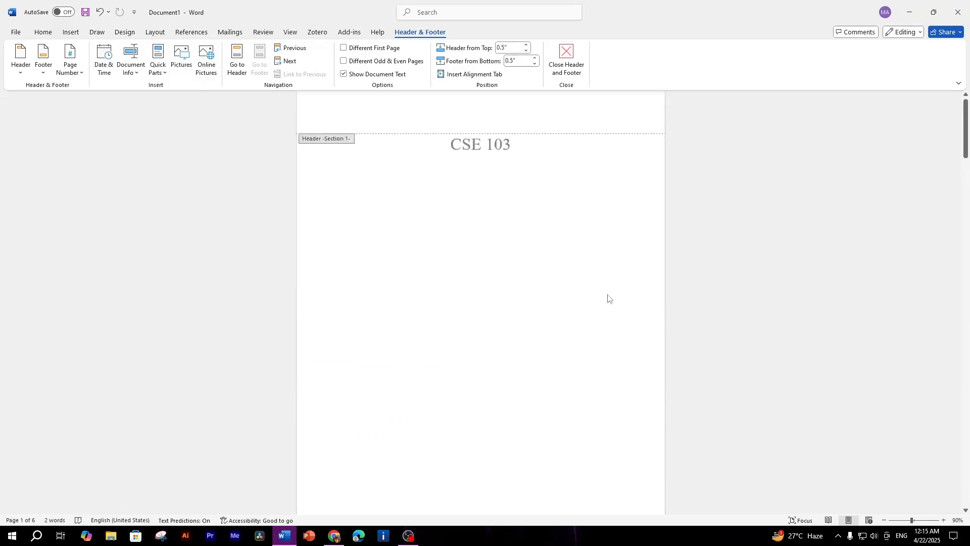
{"action": "scroll", "coordinate": [539, 186], "scroll_direction": "down", "scroll_amount": 15}
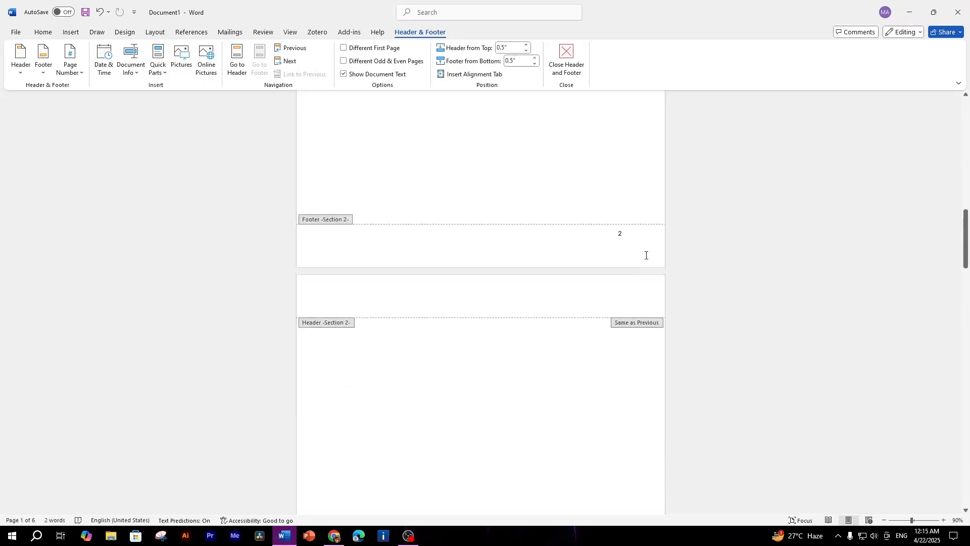
{"action": "scroll", "coordinate": [621, 247], "scroll_direction": "up", "scroll_amount": 3}
{"action": "scroll", "coordinate": [621, 247], "scroll_direction": "up", "scroll_amount": 12}
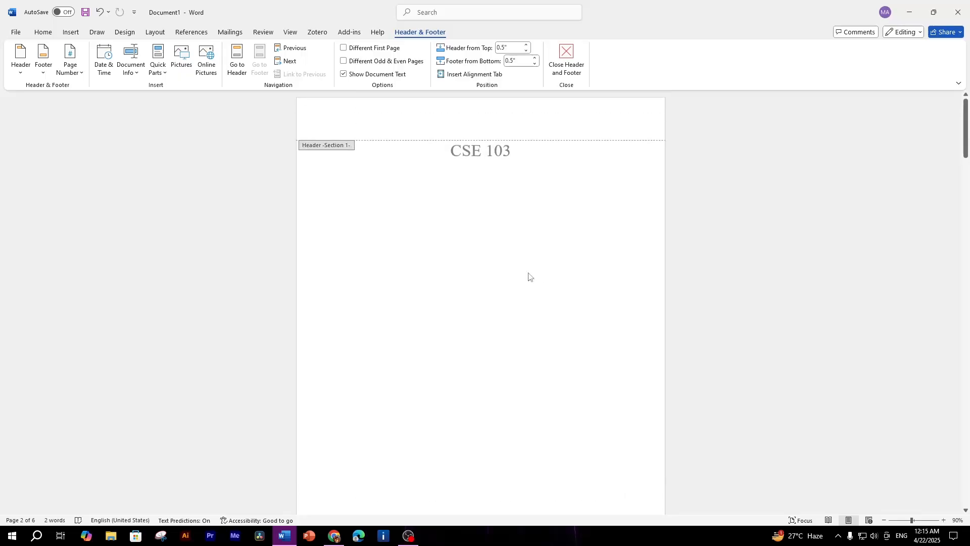
{"action": "double_click", "coordinate": [528, 276]}
Step: Open the title page's footer area to inspect the Section 1 header and footer
{"action": "scroll", "coordinate": [613, 363], "scroll_direction": "down", "scroll_amount": 4}
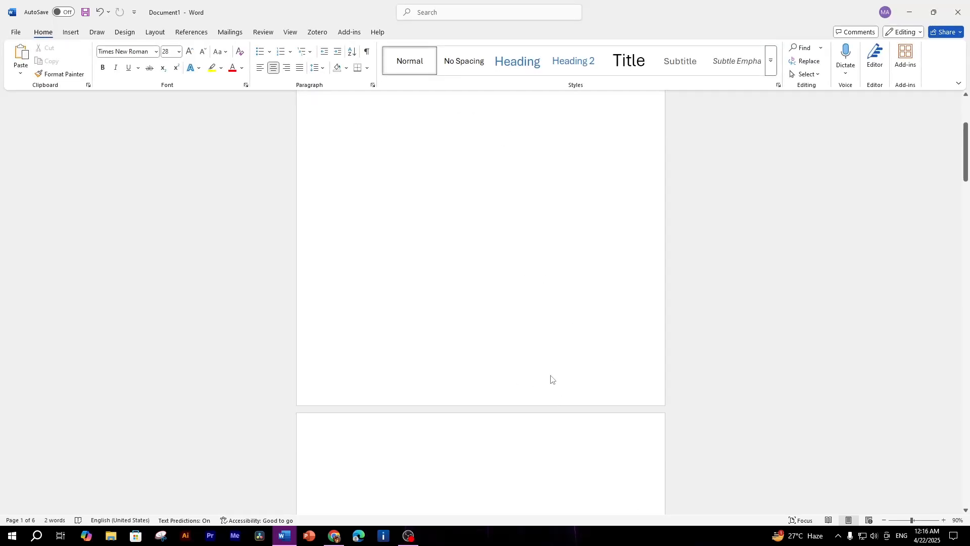
{"action": "double_click", "coordinate": [537, 398]}
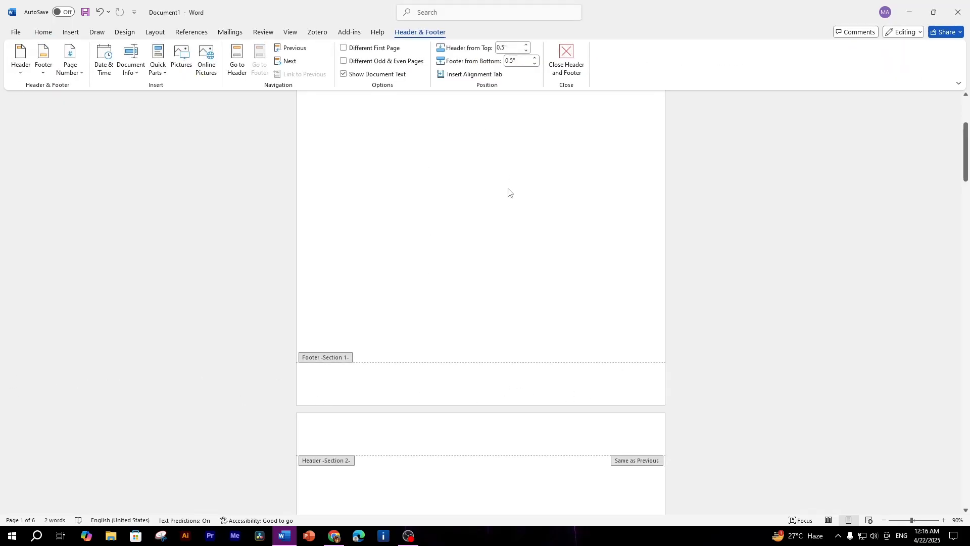
{"action": "scroll", "coordinate": [608, 376], "scroll_direction": "up", "scroll_amount": 2}
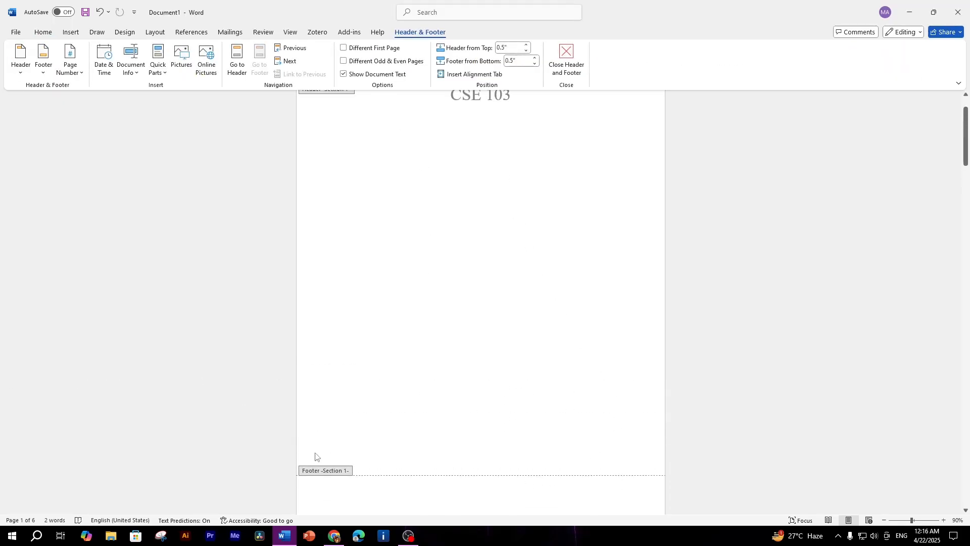
Step: Check the title page's Section 1 header and footer for page numbers, returning to the body text after each check
{"action": "scroll", "coordinate": [329, 474], "scroll_direction": "up", "scroll_amount": 2}
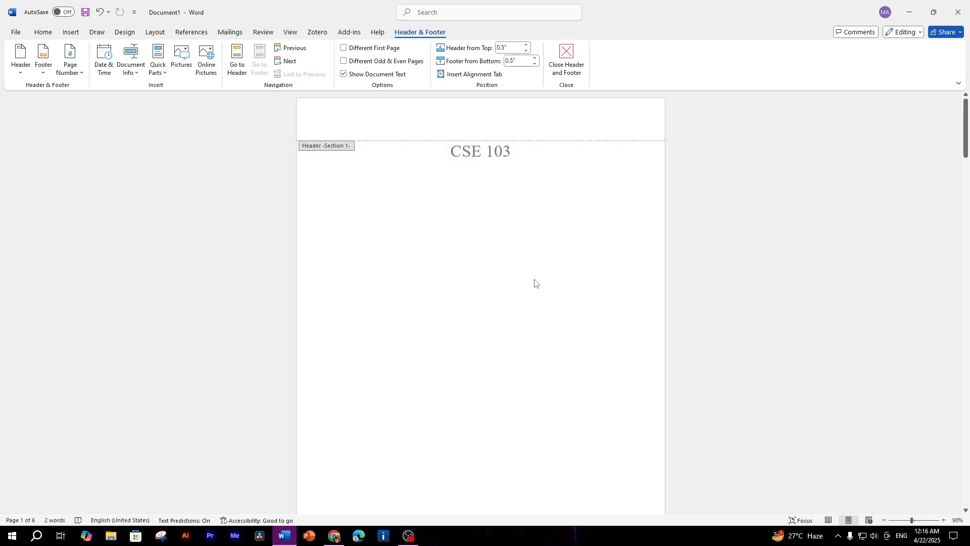
{"action": "scroll", "coordinate": [530, 288], "scroll_direction": "down", "scroll_amount": 1}
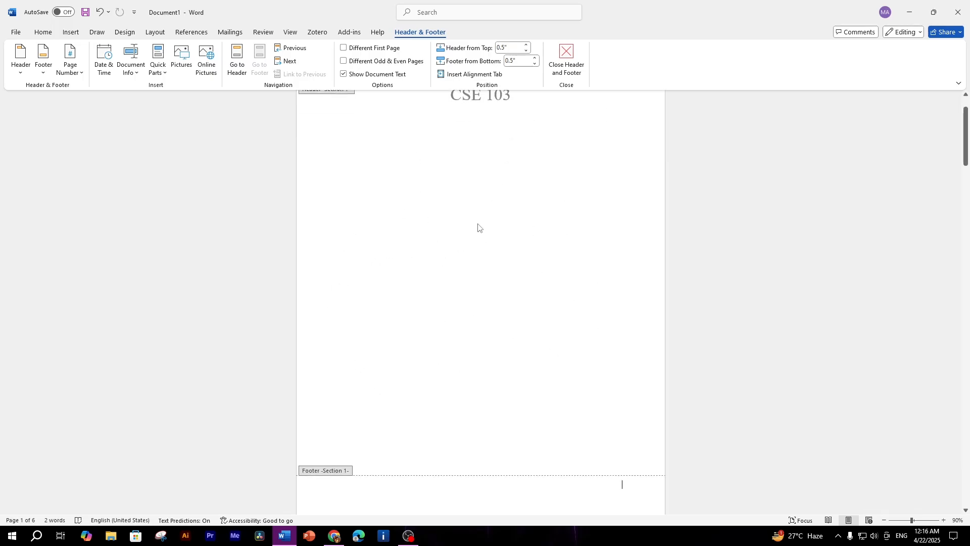
{"action": "double_click", "coordinate": [491, 241]}
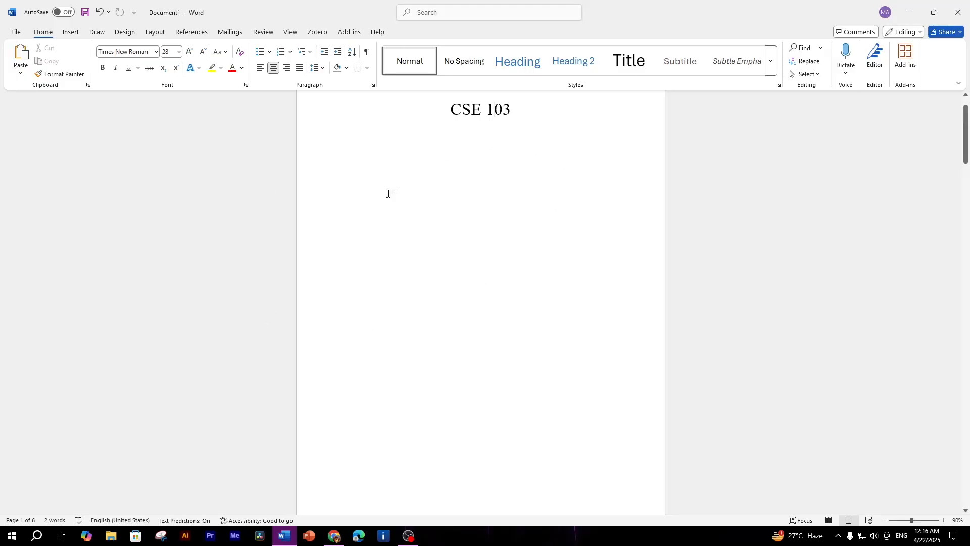
{"action": "scroll", "coordinate": [473, 210], "scroll_direction": "up", "scroll_amount": 1}
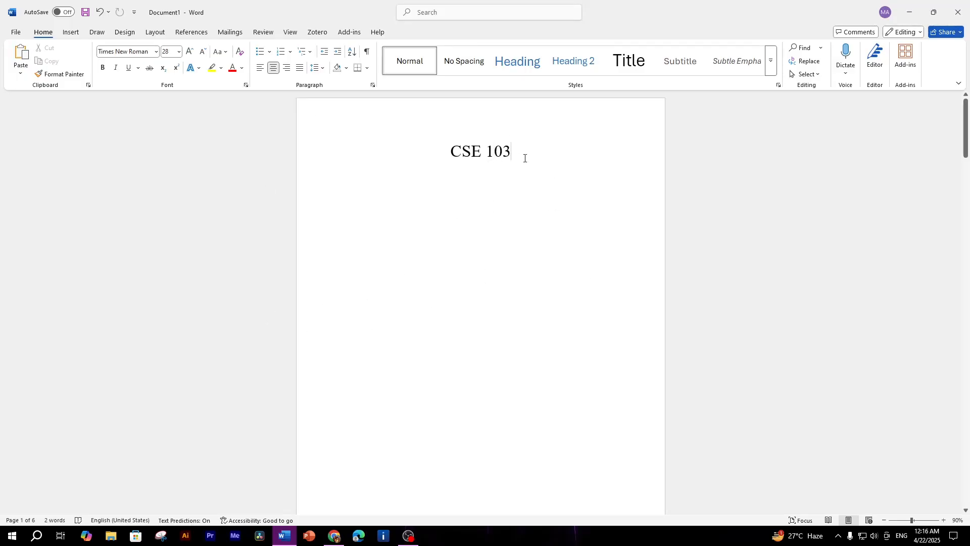
{"action": "scroll", "coordinate": [554, 268], "scroll_direction": "down", "scroll_amount": 4}
{"action": "double_click", "coordinate": [522, 395]}
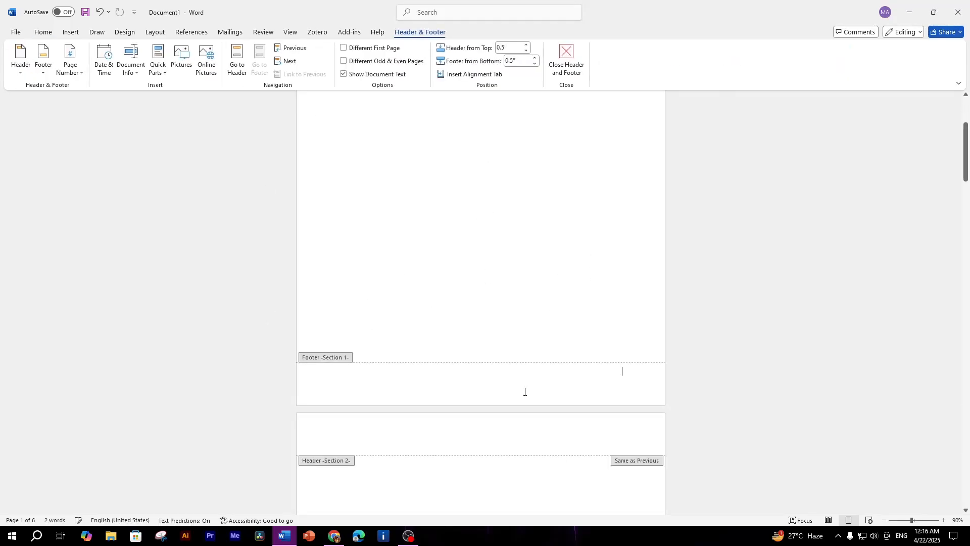
{"action": "scroll", "coordinate": [510, 379], "scroll_direction": "up", "scroll_amount": 4}
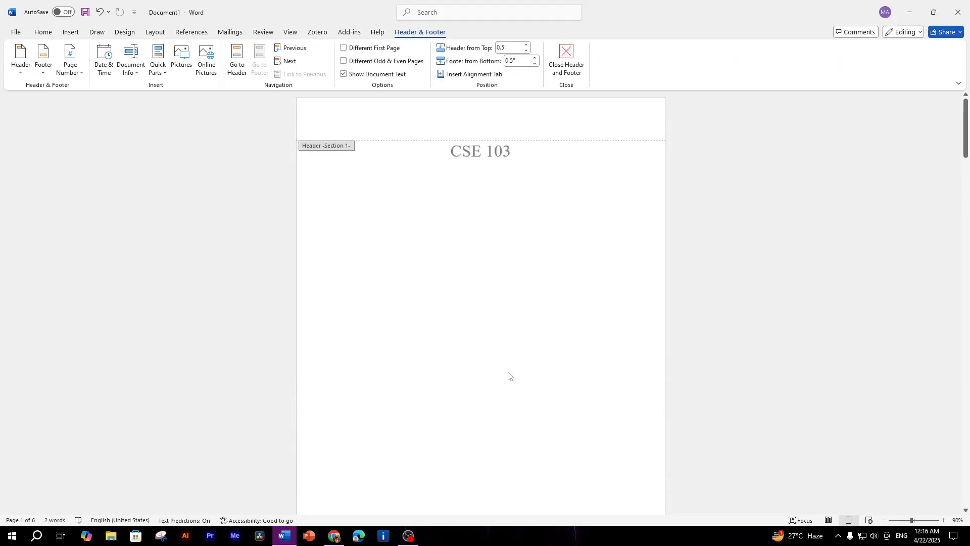
{"action": "double_click", "coordinate": [486, 304]}
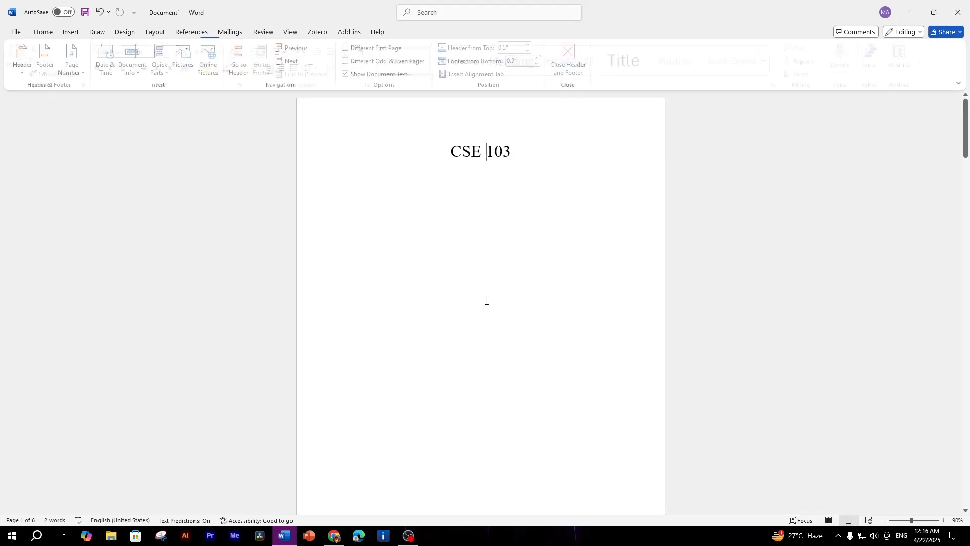
{"action": "double_click", "coordinate": [606, 108]}
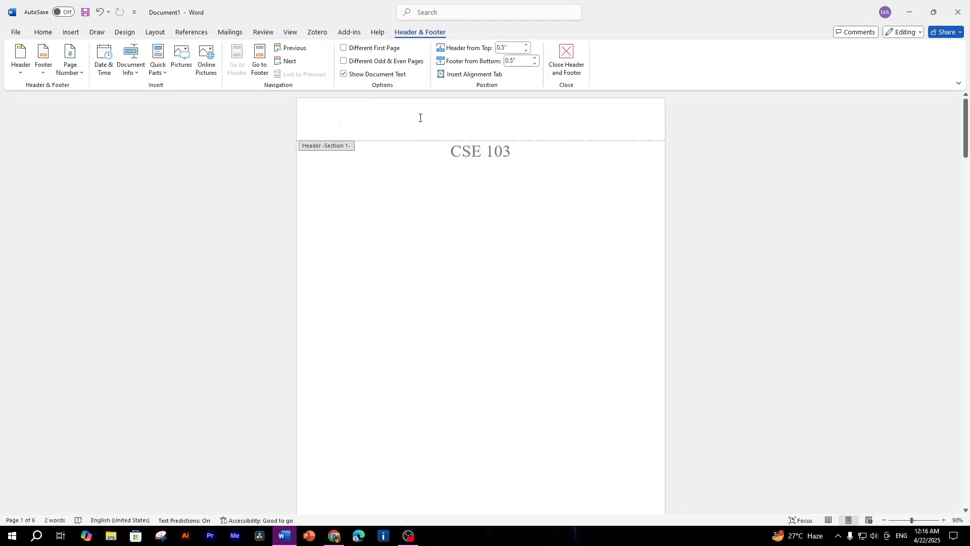
{"action": "double_click", "coordinate": [480, 296]}
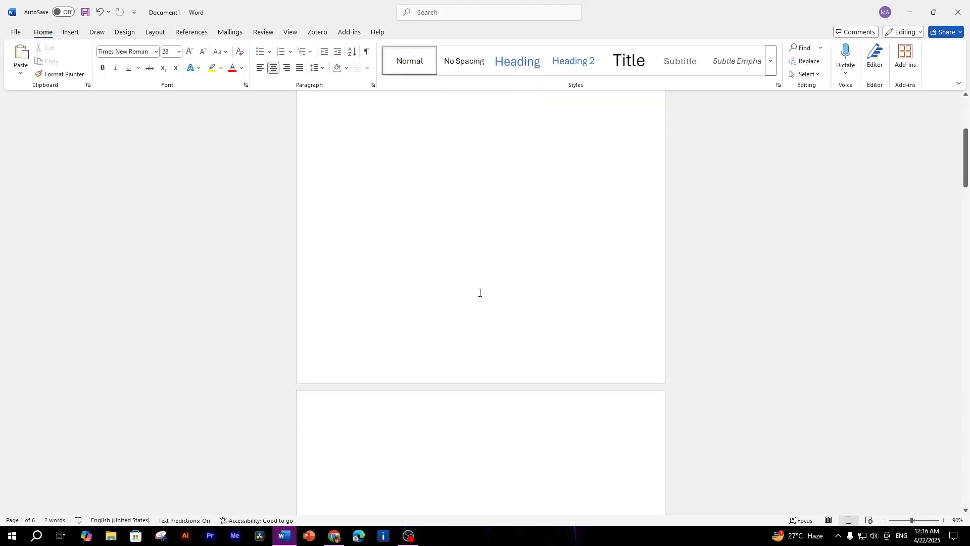
Step: Review the page numbers at the foot of the pages following the title page
{"action": "scroll", "coordinate": [522, 148], "scroll_direction": "up", "scroll_amount": 1}
{"action": "scroll", "coordinate": [550, 286], "scroll_direction": "down", "scroll_amount": 20}
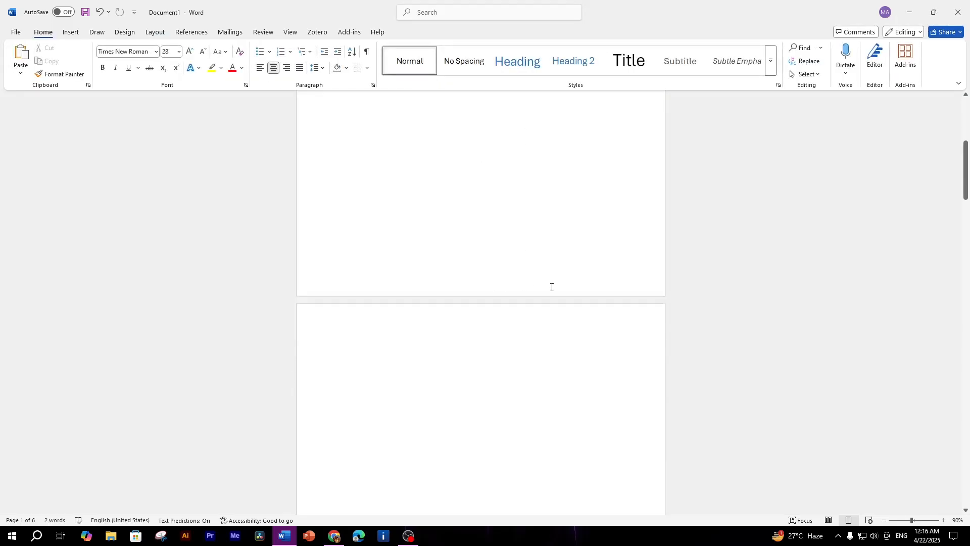
{"action": "scroll", "coordinate": [650, 305], "scroll_direction": "down", "scroll_amount": 15}
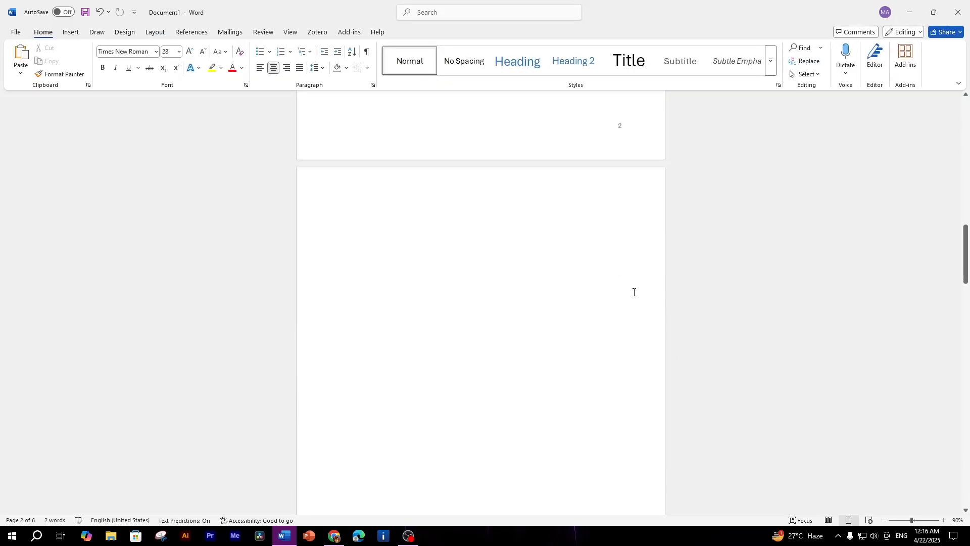
{"action": "scroll", "coordinate": [632, 379], "scroll_direction": "up", "scroll_amount": 5}
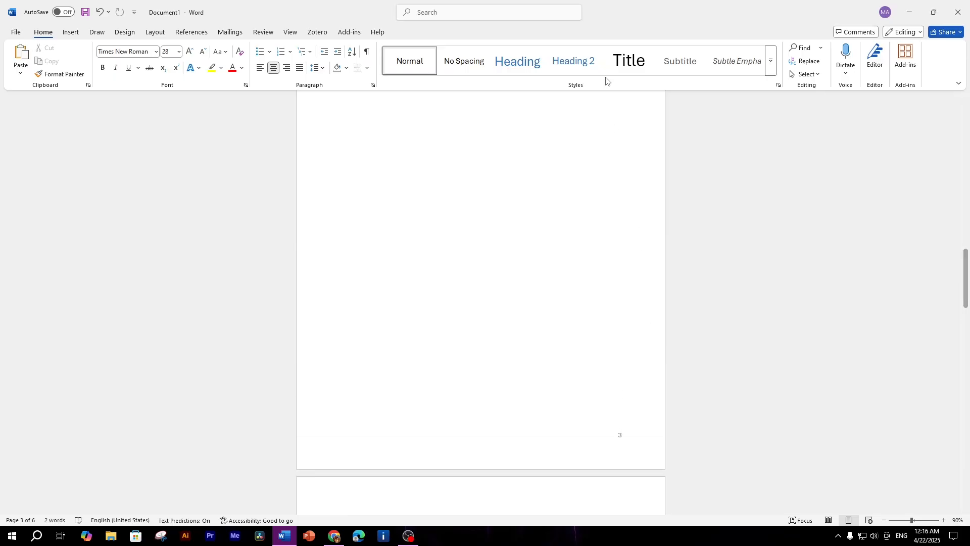
{"action": "scroll", "coordinate": [623, 308], "scroll_direction": "down", "scroll_amount": 12}
{"action": "scroll", "coordinate": [617, 303], "scroll_direction": "up", "scroll_amount": 14}
{"action": "scroll", "coordinate": [611, 429], "scroll_direction": "down", "scroll_amount": 1}
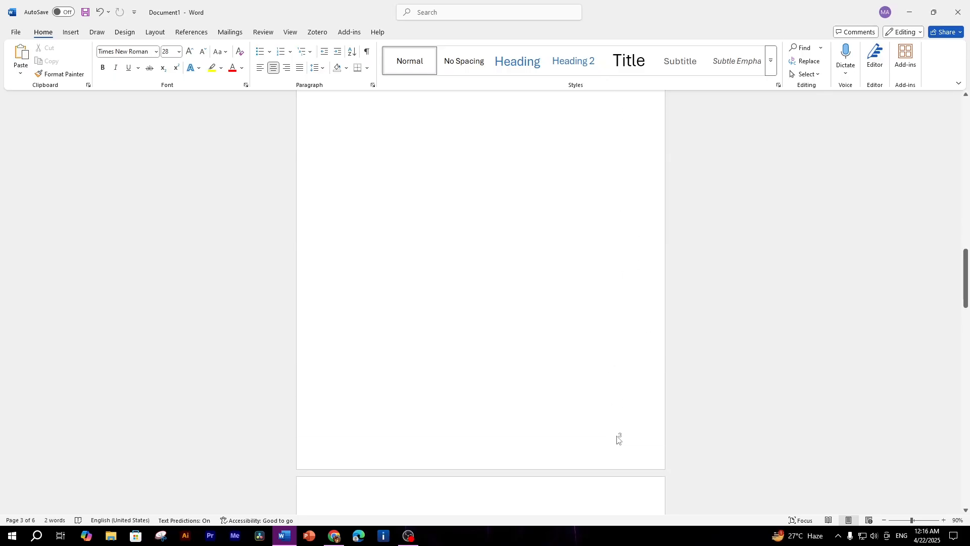
{"action": "scroll", "coordinate": [614, 429], "scroll_direction": "down", "scroll_amount": 15}
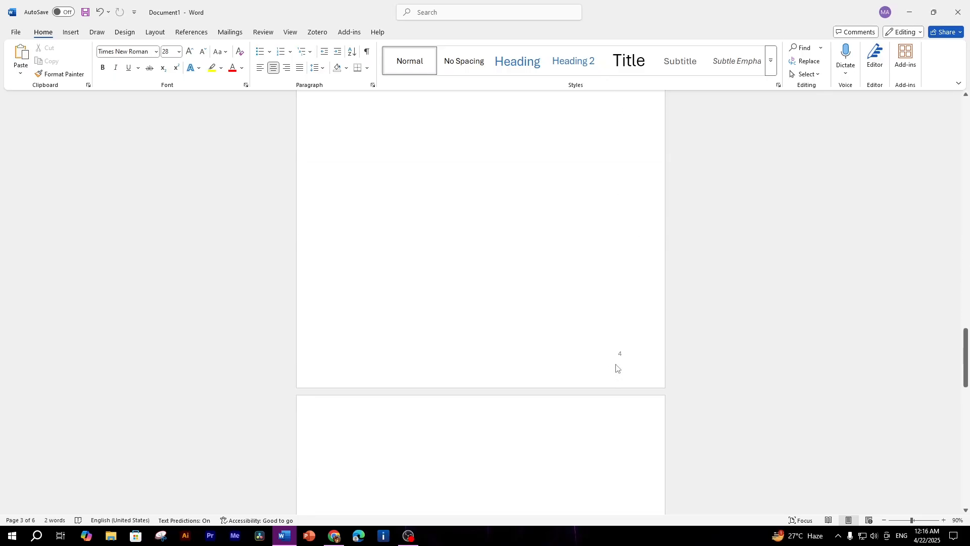
{"action": "scroll", "coordinate": [596, 373], "scroll_direction": "down", "scroll_amount": 9}
{"action": "scroll", "coordinate": [581, 386], "scroll_direction": "up", "scroll_amount": 10}
{"action": "scroll", "coordinate": [589, 388], "scroll_direction": "down", "scroll_amount": 12}
{"action": "scroll", "coordinate": [590, 386], "scroll_direction": "up", "scroll_amount": 2}
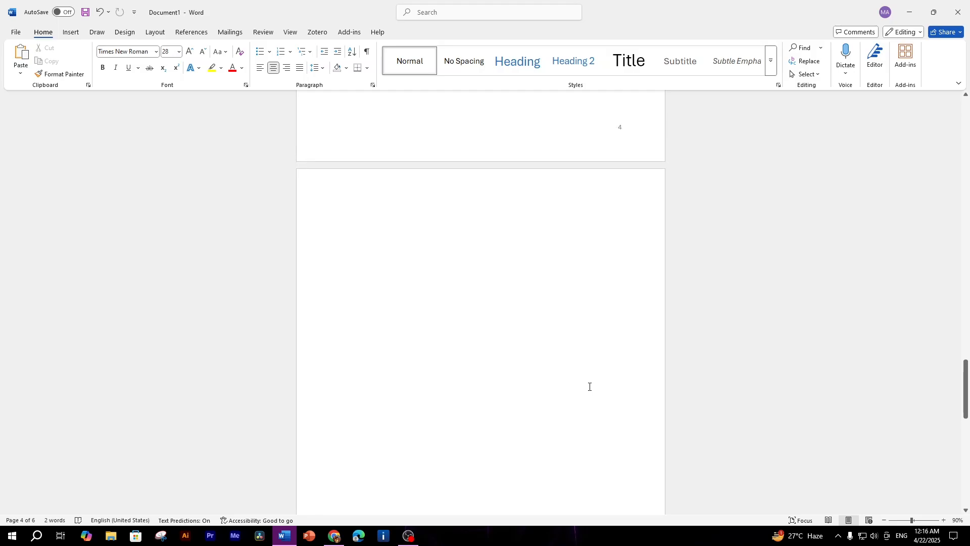
{"action": "scroll", "coordinate": [581, 388], "scroll_direction": "up", "scroll_amount": 10}
{"action": "scroll", "coordinate": [559, 379], "scroll_direction": "down", "scroll_amount": 5}
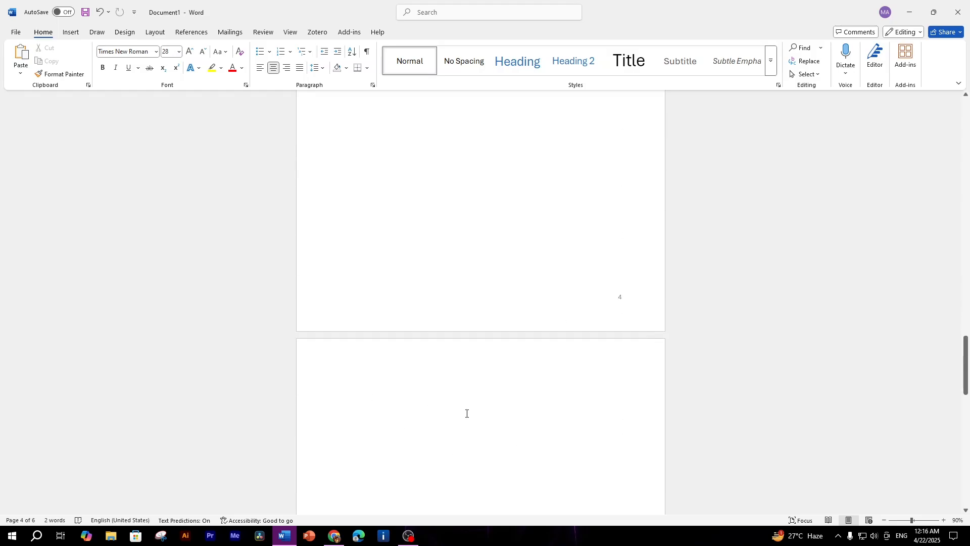
{"action": "scroll", "coordinate": [467, 413], "scroll_direction": "up", "scroll_amount": 20}
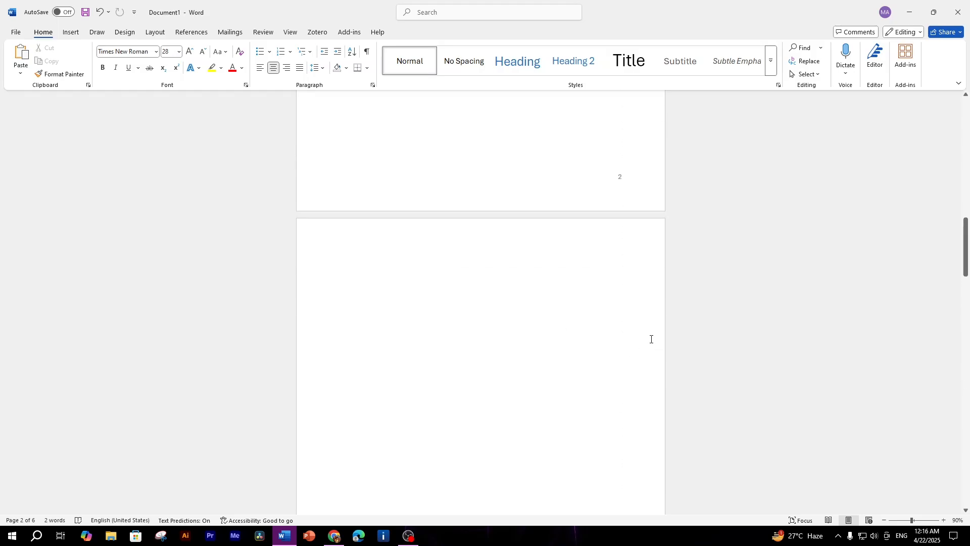
{"action": "scroll", "coordinate": [625, 342], "scroll_direction": "up", "scroll_amount": 10}
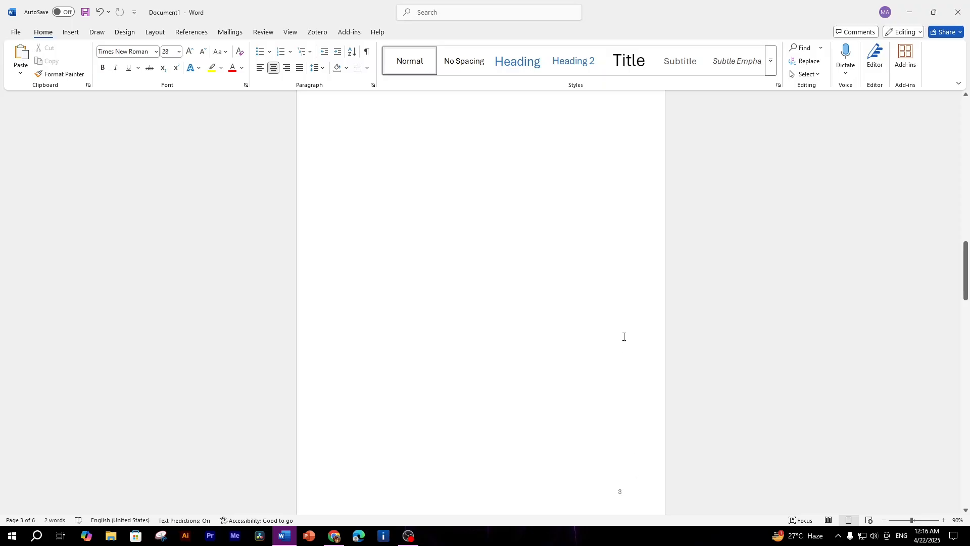
{"action": "scroll", "coordinate": [624, 336], "scroll_direction": "down", "scroll_amount": 13}
{"action": "scroll", "coordinate": [621, 454], "scroll_direction": "down", "scroll_amount": 12}
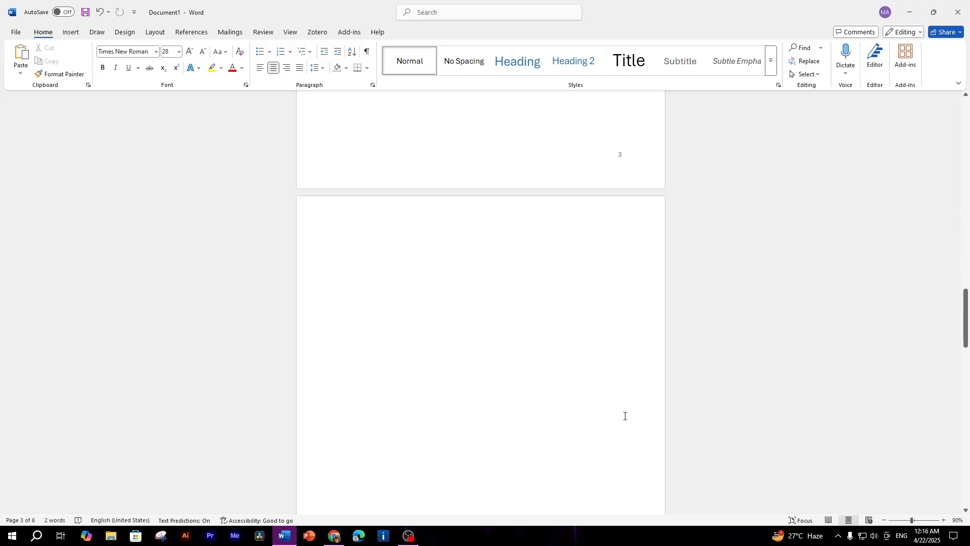
{"action": "scroll", "coordinate": [617, 434], "scroll_direction": "up", "scroll_amount": 15}
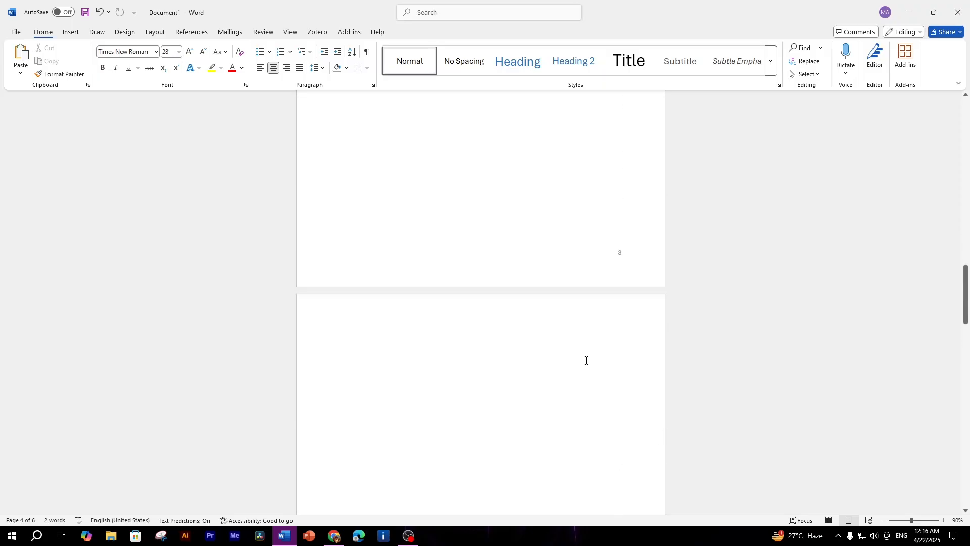
{"action": "scroll", "coordinate": [465, 353], "scroll_direction": "down", "scroll_amount": 14}
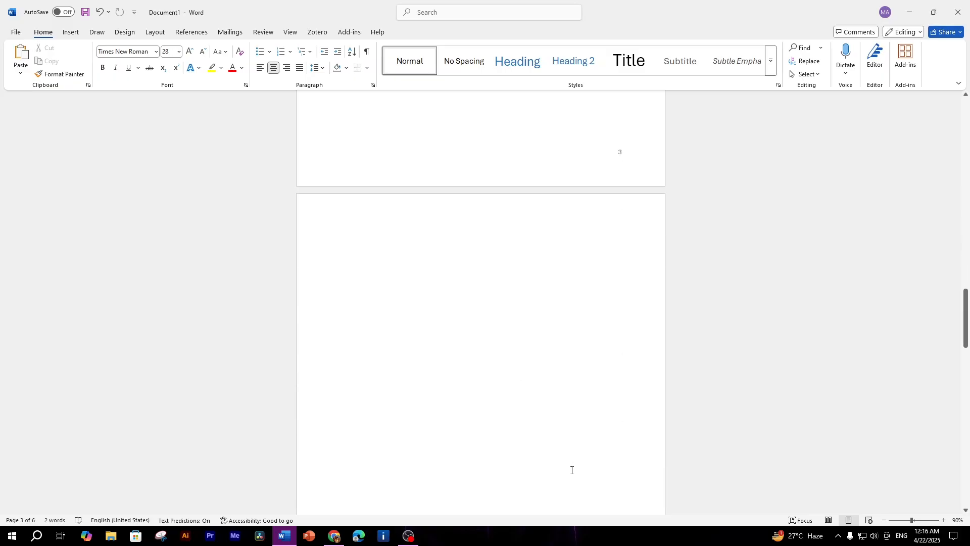
{"action": "scroll", "coordinate": [572, 469], "scroll_direction": "up", "scroll_amount": 15}
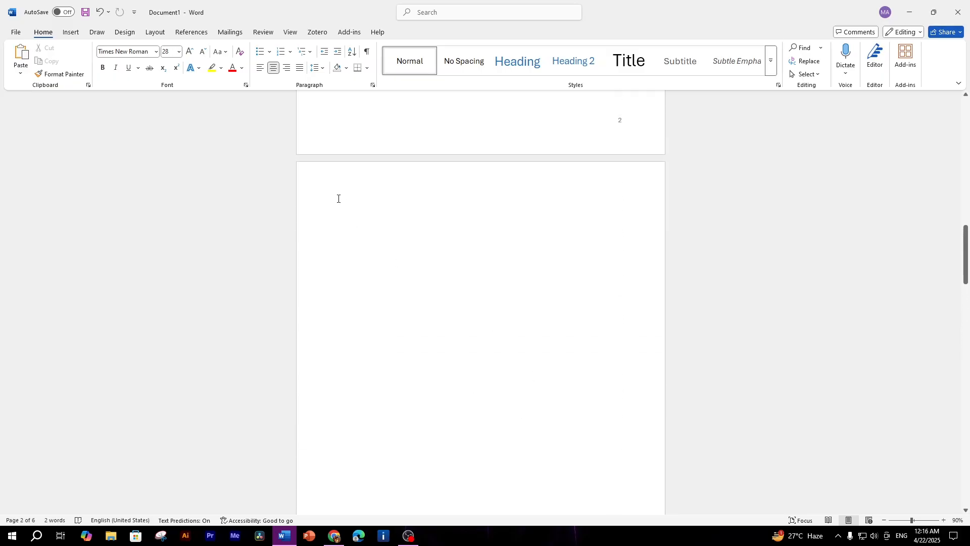
Step: Insert a Next Page section break on page 3 so that a new section starts on page 4
{"action": "left_click", "coordinate": [365, 211]}
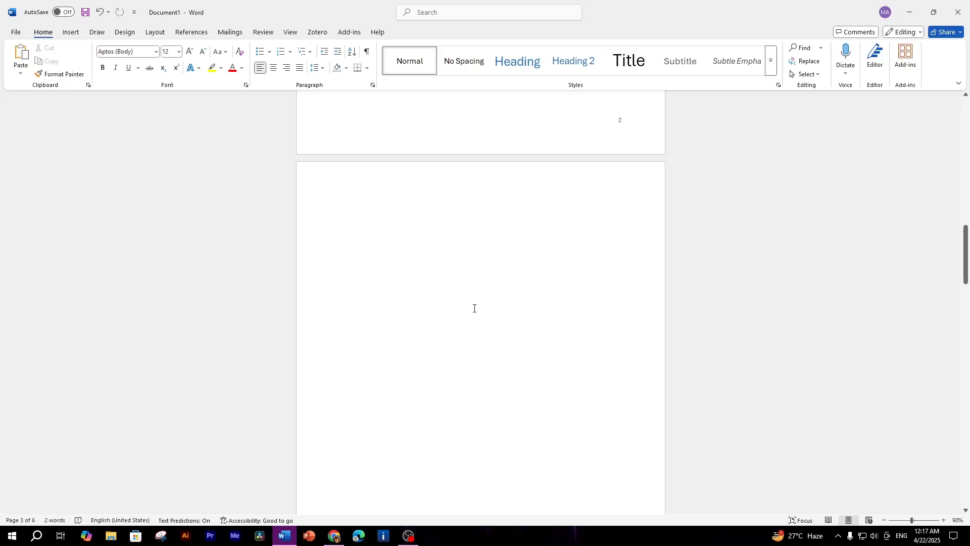
{"action": "scroll", "coordinate": [477, 300], "scroll_direction": "down", "scroll_amount": 10}
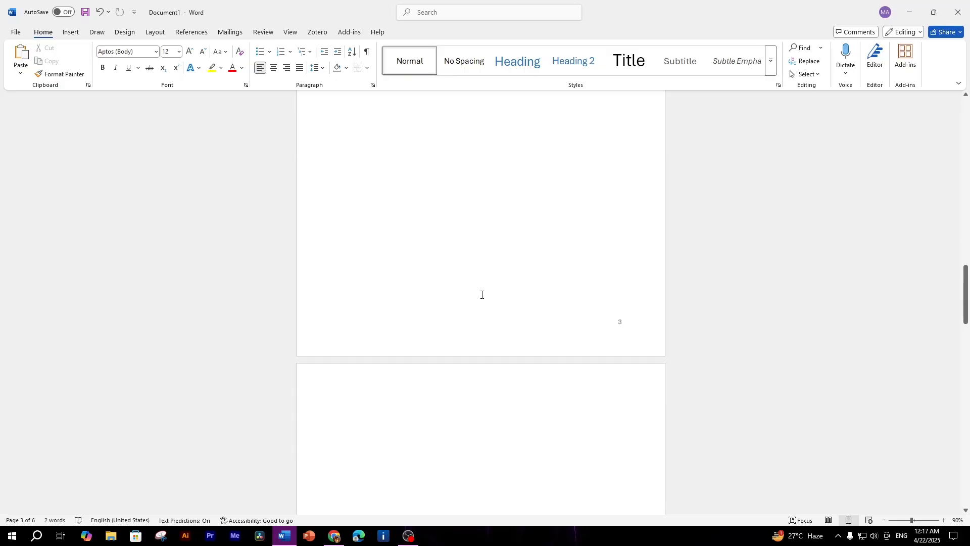
{"action": "scroll", "coordinate": [482, 295], "scroll_direction": "down", "scroll_amount": 5}
{"action": "left_click", "coordinate": [350, 171]}
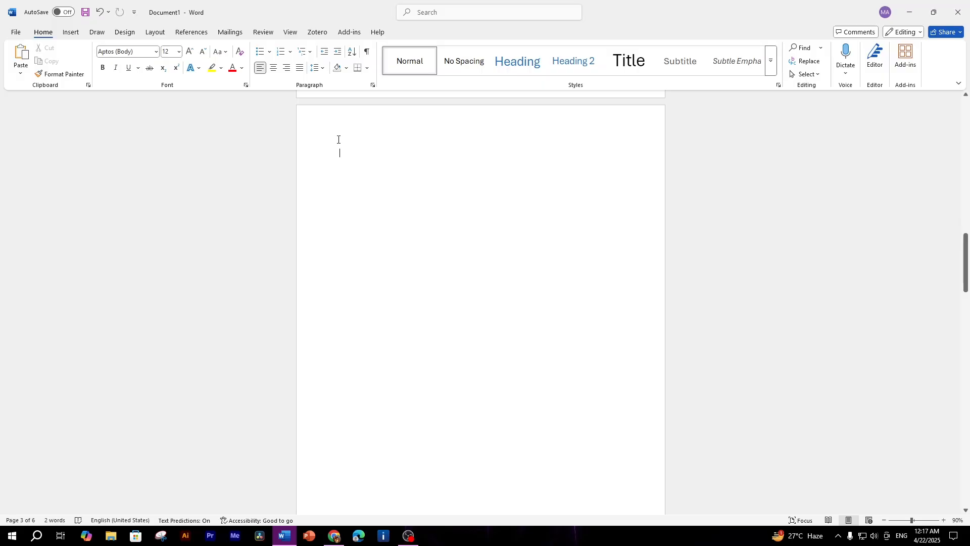
{"action": "left_click", "coordinate": [315, 135]}
{"action": "left_click", "coordinate": [347, 153]}
{"action": "left_click", "coordinate": [155, 32]}
{"action": "left_click", "coordinate": [139, 48]}
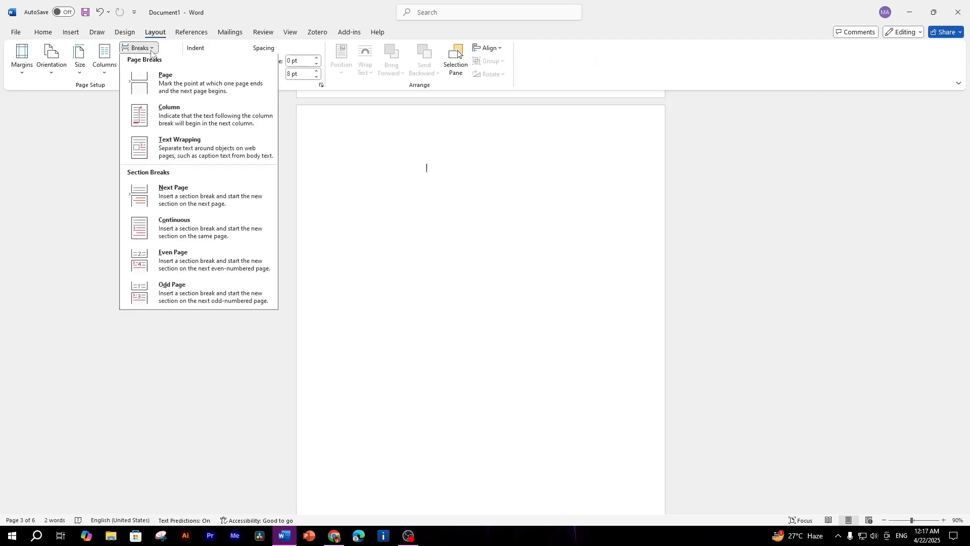
{"action": "left_click", "coordinate": [168, 197]}
Step: Unlink the Section 3 footer on page 4 from the previous section and leave footer editing
{"action": "scroll", "coordinate": [582, 323], "scroll_direction": "down", "scroll_amount": 10}
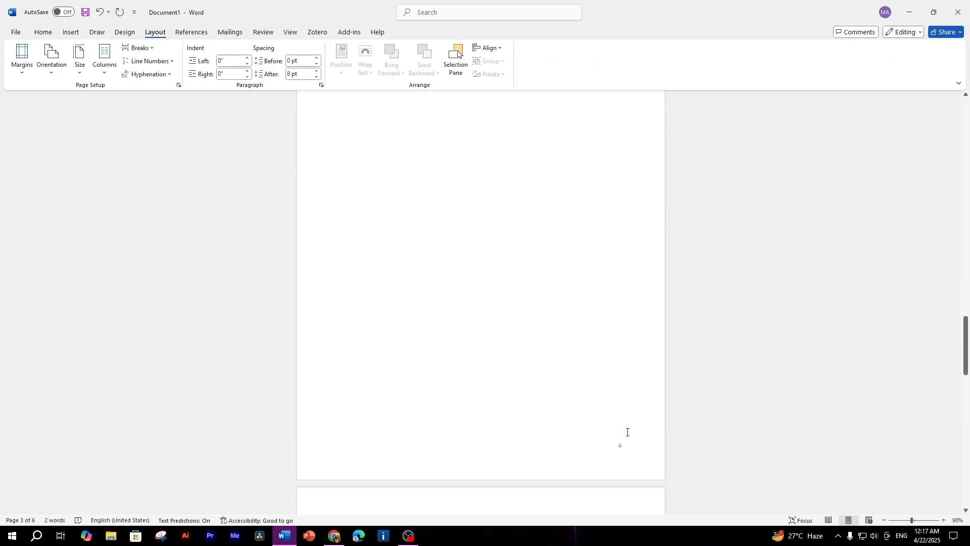
{"action": "double_click", "coordinate": [622, 385]}
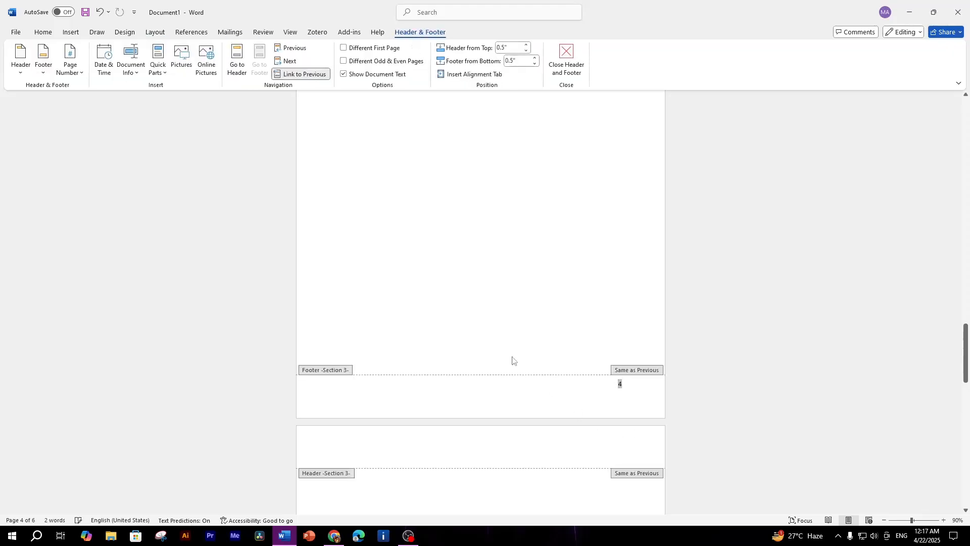
{"action": "left_click", "coordinate": [282, 73]}
{"action": "scroll", "coordinate": [627, 323], "scroll_direction": "up", "scroll_amount": 10}
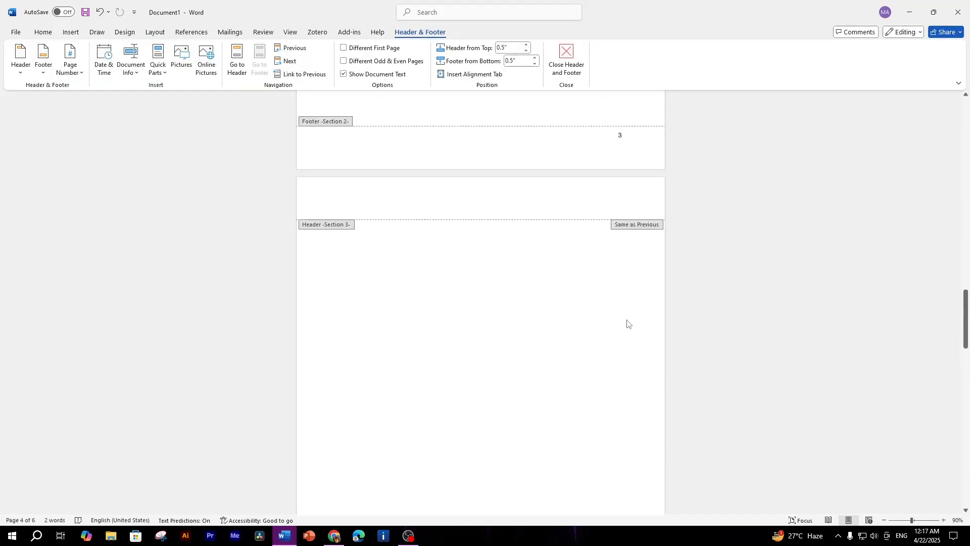
{"action": "double_click", "coordinate": [600, 304]}
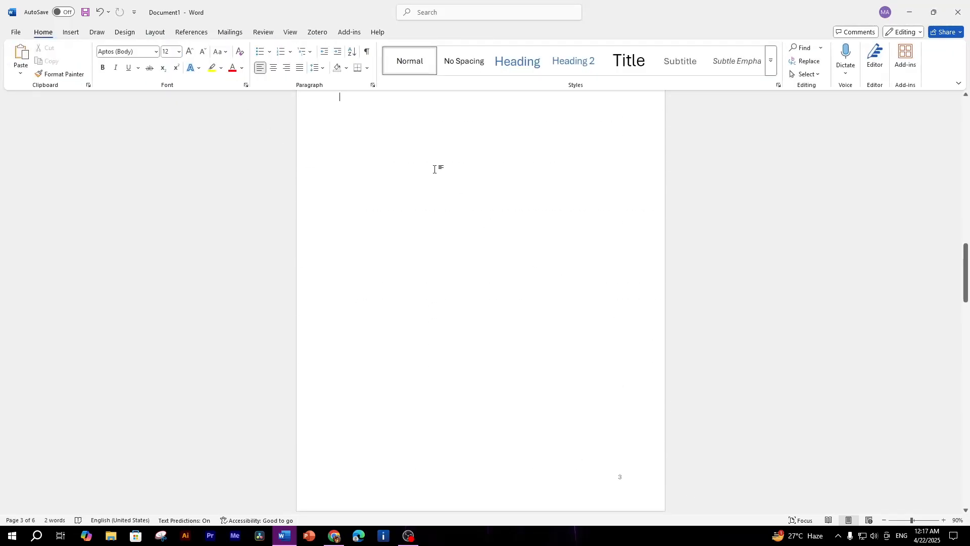
Step: Set the page number format of Section 2 to lowercase Roman numerals (i, ii, iii, …), continuing from the previous section
{"action": "left_click", "coordinate": [71, 31]}
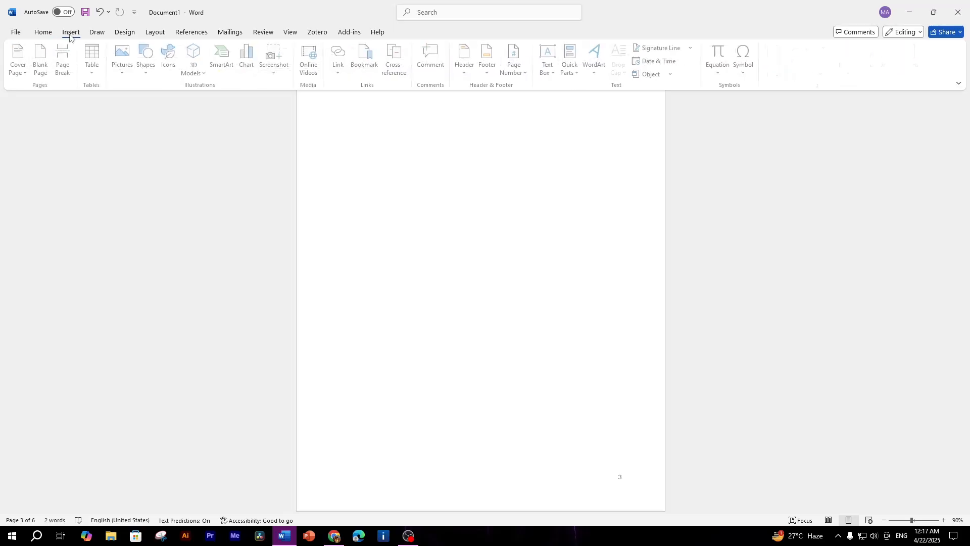
{"action": "scroll", "coordinate": [470, 137], "scroll_direction": "up", "scroll_amount": 3}
{"action": "scroll", "coordinate": [470, 137], "scroll_direction": "up", "scroll_amount": 1}
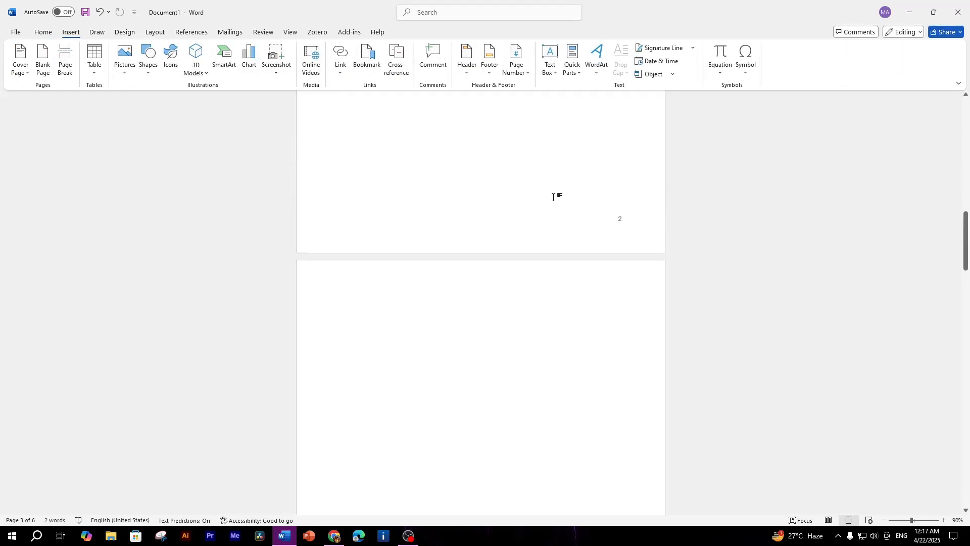
{"action": "left_click", "coordinate": [521, 60]}
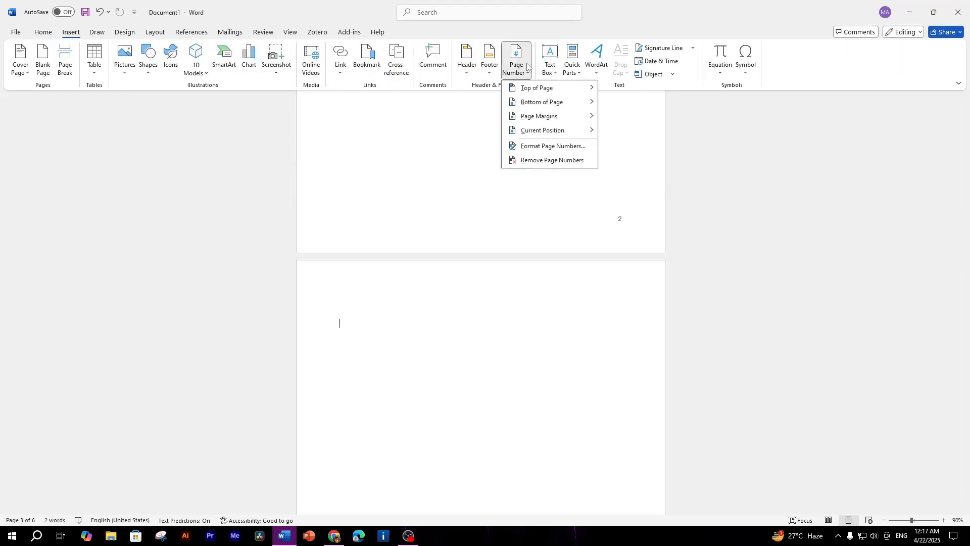
{"action": "left_click", "coordinate": [549, 147]}
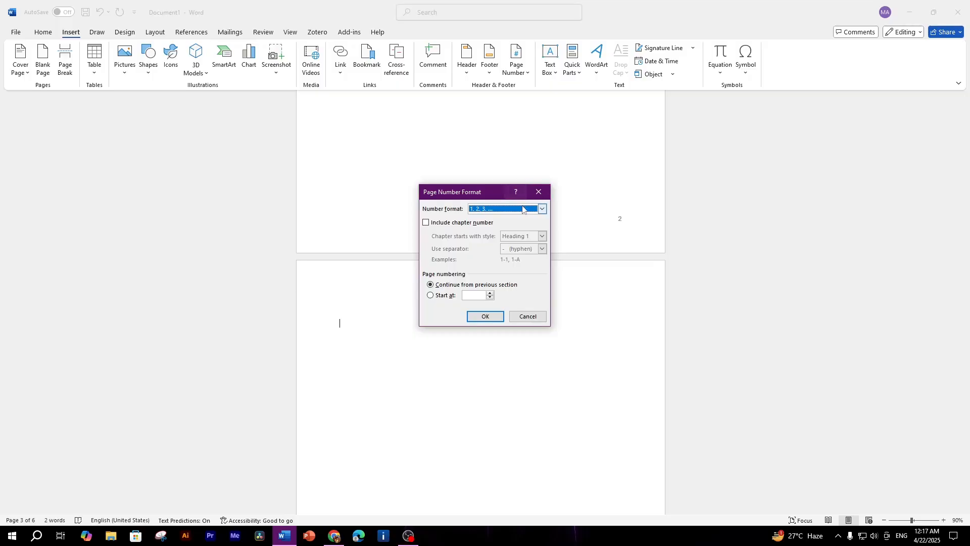
{"action": "left_click", "coordinate": [542, 209]}
{"action": "left_click", "coordinate": [480, 247]}
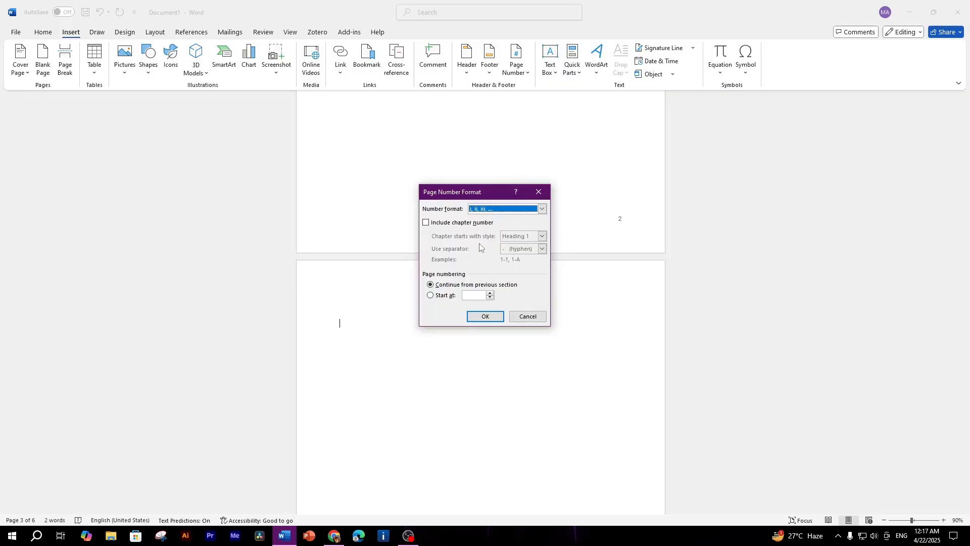
{"action": "left_click", "coordinate": [486, 316]}
Step: Review the page numbers at the foot of each page from page 2 to the end of the document
{"action": "scroll", "coordinate": [651, 287], "scroll_direction": "up", "scroll_amount": 3}
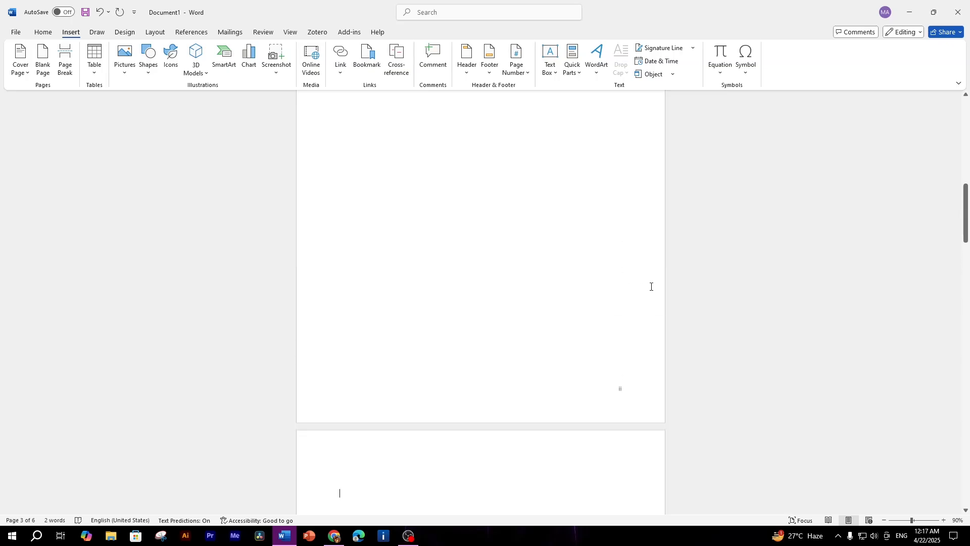
{"action": "scroll", "coordinate": [651, 287], "scroll_direction": "down", "scroll_amount": 4}
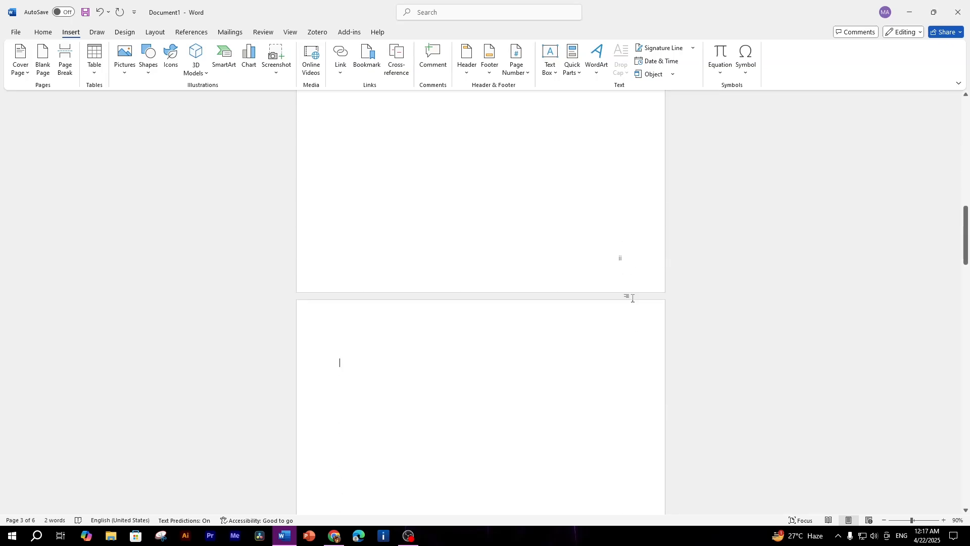
{"action": "scroll", "coordinate": [632, 298], "scroll_direction": "down", "scroll_amount": 8}
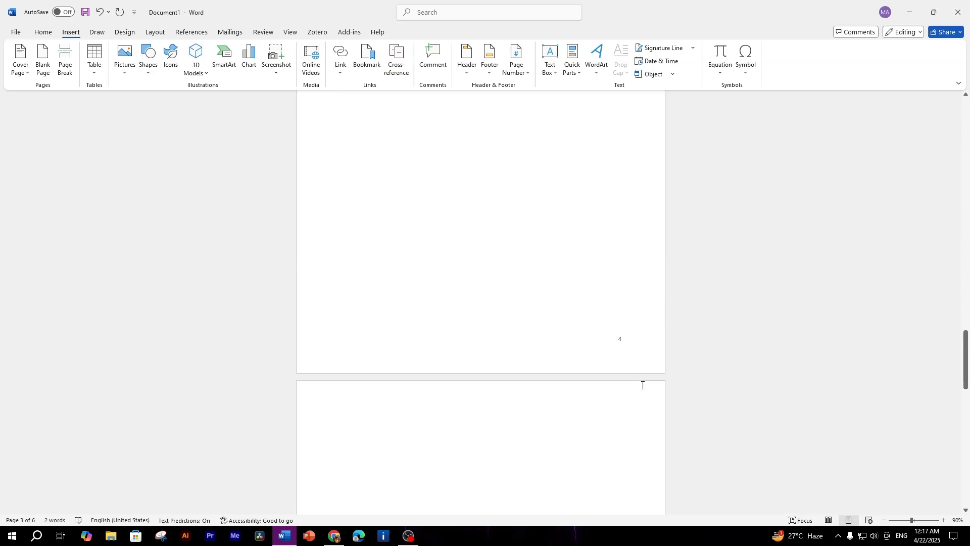
{"action": "scroll", "coordinate": [646, 350], "scroll_direction": "up", "scroll_amount": 5}
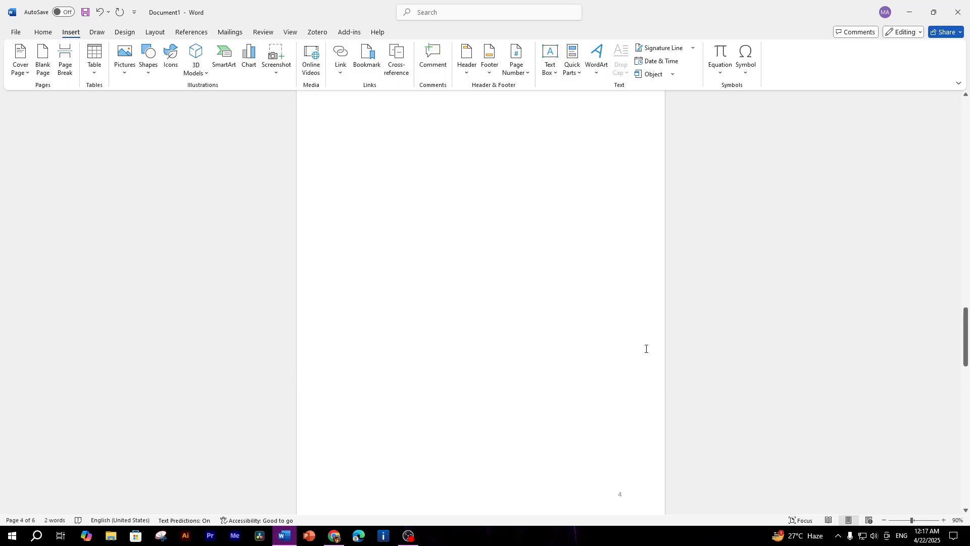
{"action": "scroll", "coordinate": [641, 318], "scroll_direction": "up", "scroll_amount": 6}
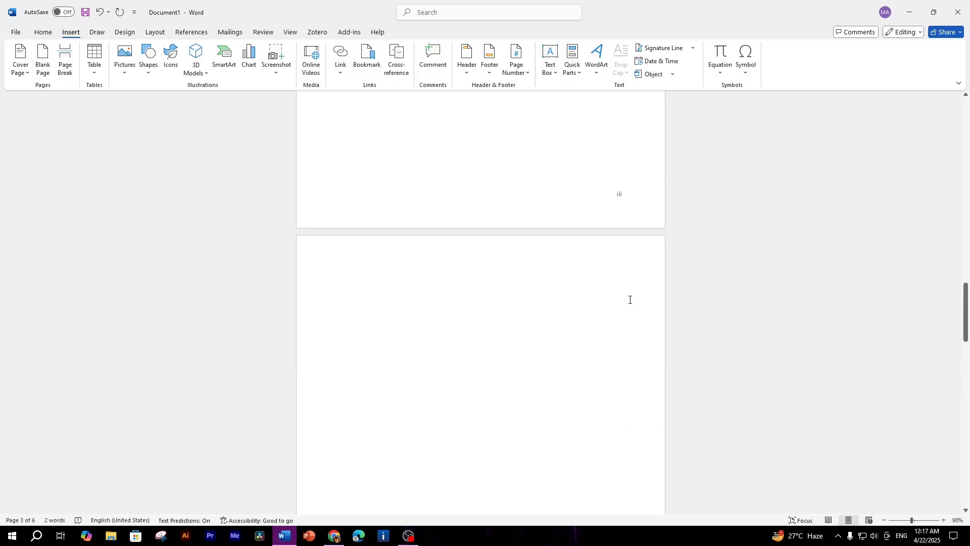
{"action": "scroll", "coordinate": [632, 298], "scroll_direction": "down", "scroll_amount": 10}
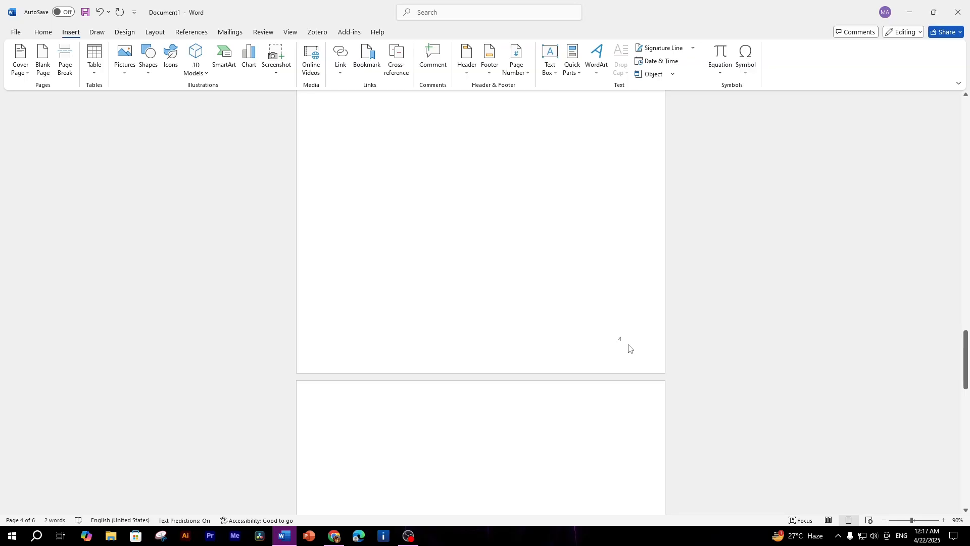
{"action": "scroll", "coordinate": [638, 373], "scroll_direction": "down", "scroll_amount": 20}
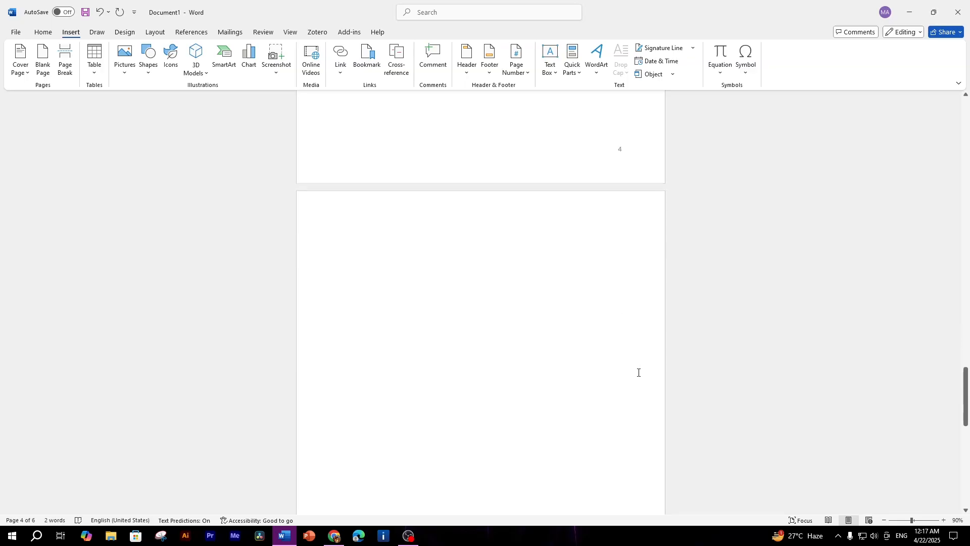
{"action": "scroll", "coordinate": [638, 372], "scroll_direction": "down", "scroll_amount": 4}
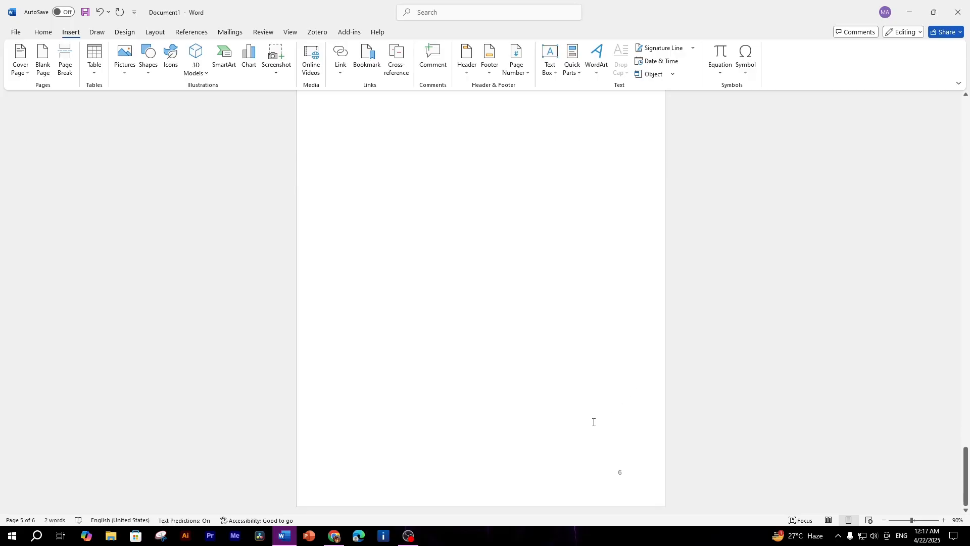
Step: Delete the empty sixth page at the end of the document
{"action": "scroll", "coordinate": [594, 423], "scroll_direction": "up", "scroll_amount": 6}
{"action": "left_click", "coordinate": [313, 283]}
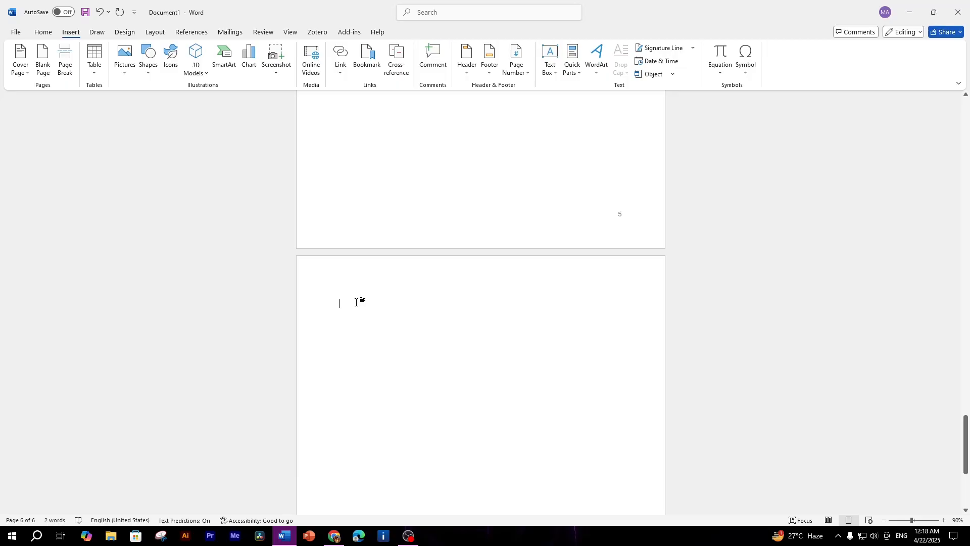
{"action": "key", "text": "BackSpace"}
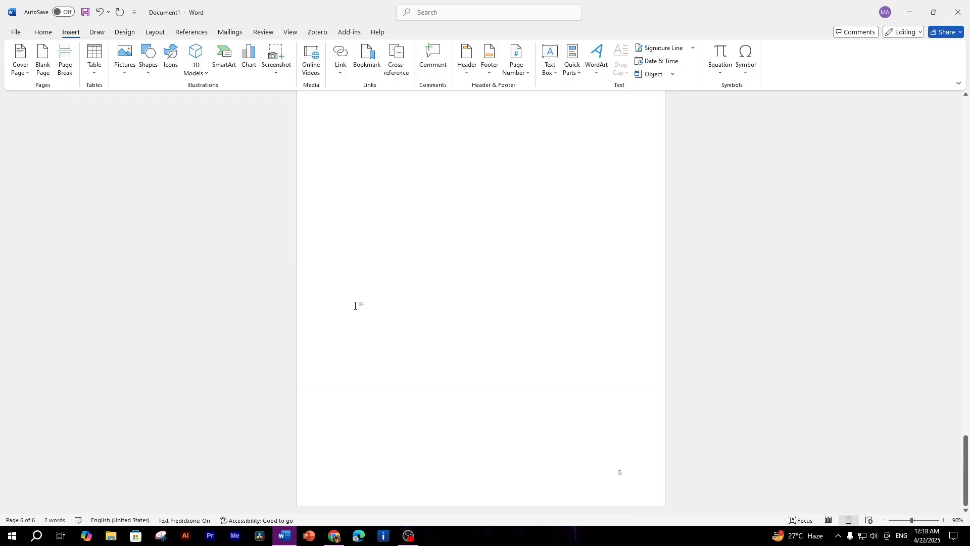
Step: Examine the last two pages and their footer page numbers
{"action": "scroll", "coordinate": [470, 321], "scroll_direction": "up", "scroll_amount": 10}
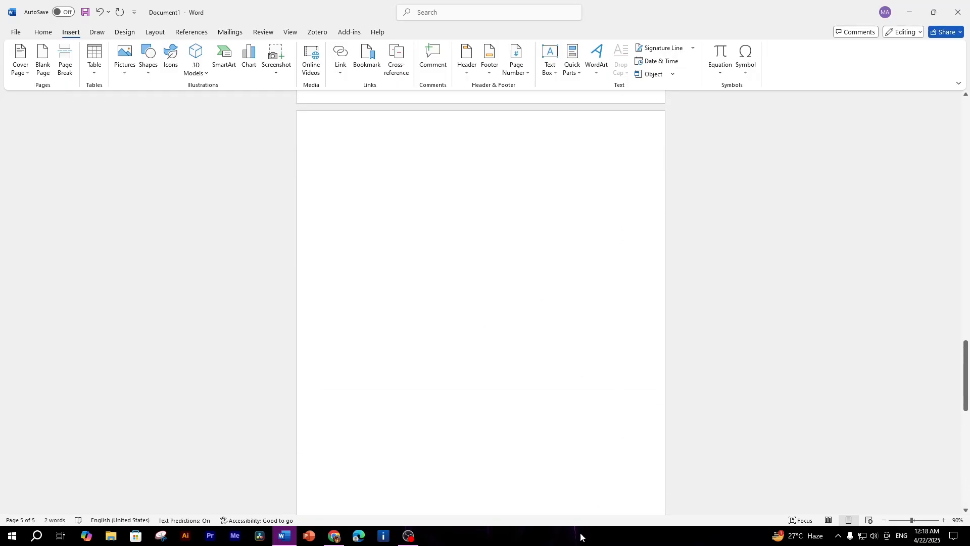
{"action": "scroll", "coordinate": [576, 350], "scroll_direction": "up", "scroll_amount": 8}
{"action": "scroll", "coordinate": [575, 351], "scroll_direction": "down", "scroll_amount": 6}
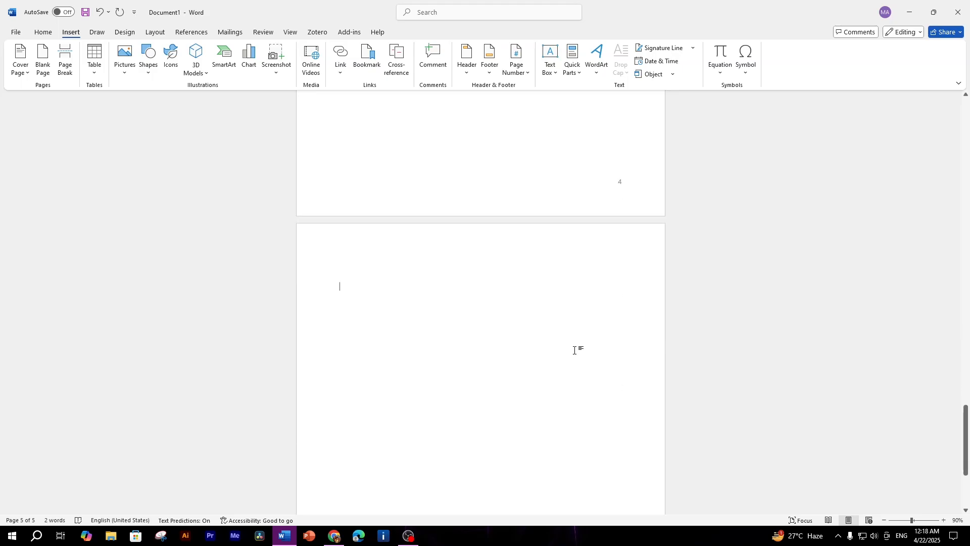
{"action": "scroll", "coordinate": [574, 350], "scroll_direction": "down", "scroll_amount": 6}
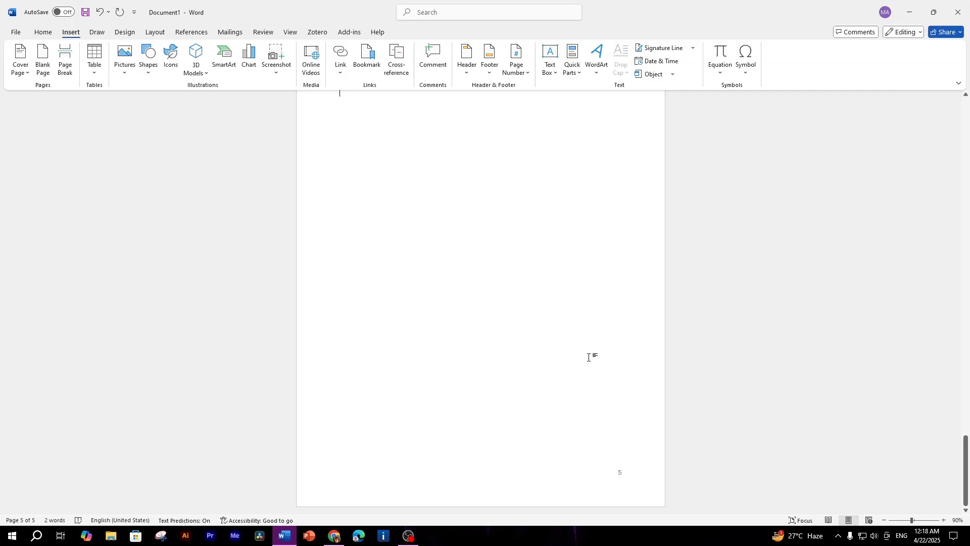
{"action": "scroll", "coordinate": [589, 356], "scroll_direction": "up", "scroll_amount": 2}
{"action": "scroll", "coordinate": [586, 352], "scroll_direction": "down", "scroll_amount": 1}
{"action": "scroll", "coordinate": [471, 238], "scroll_direction": "up", "scroll_amount": 1}
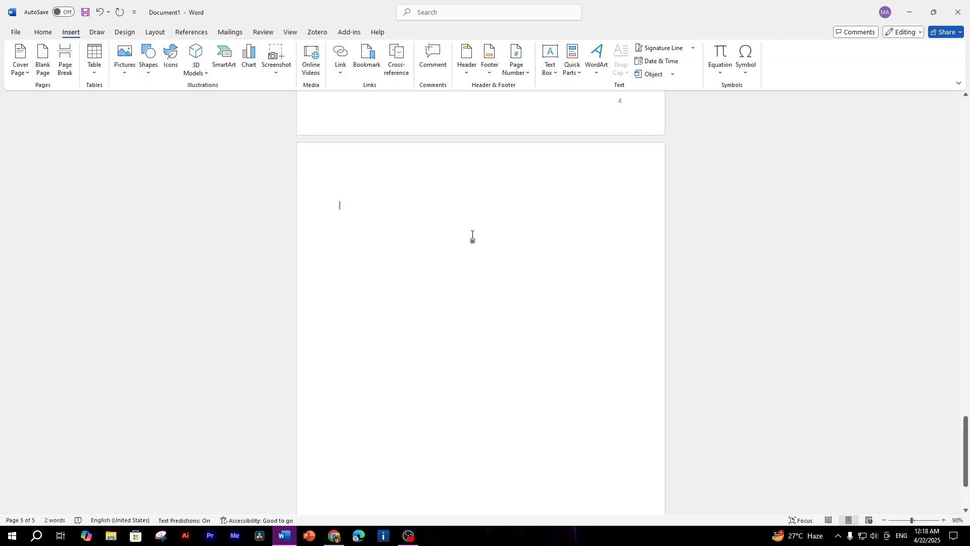
{"action": "scroll", "coordinate": [485, 238], "scroll_direction": "down", "scroll_amount": 2}
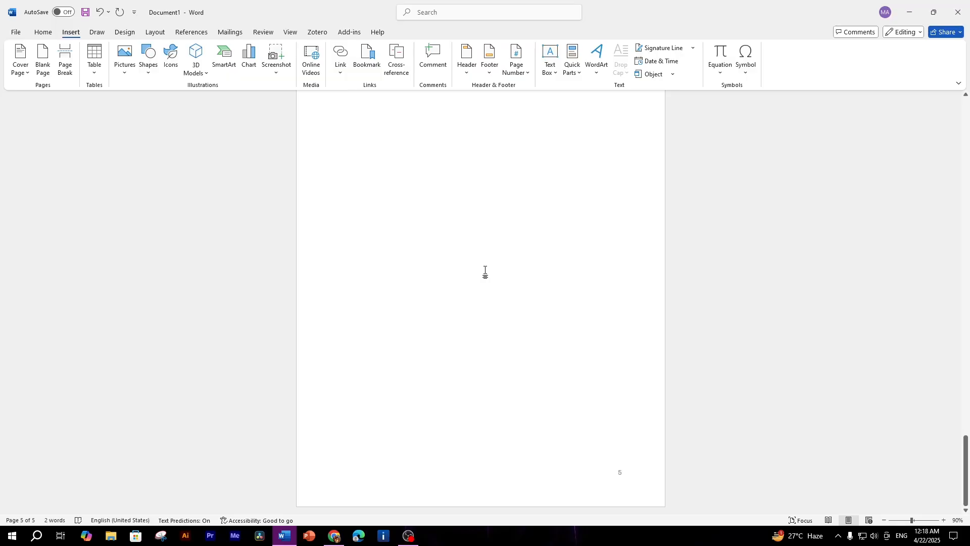
Step: Insert a Next Page section break on page 4 so that a new section starts on page 5
{"action": "scroll", "coordinate": [485, 271], "scroll_direction": "up", "scroll_amount": 8}
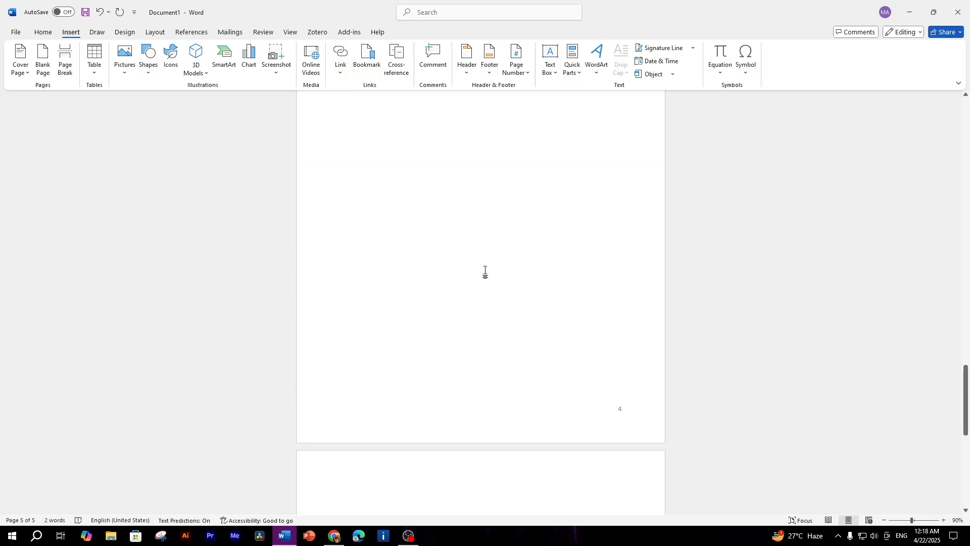
{"action": "scroll", "coordinate": [424, 220], "scroll_direction": "up", "scroll_amount": 2}
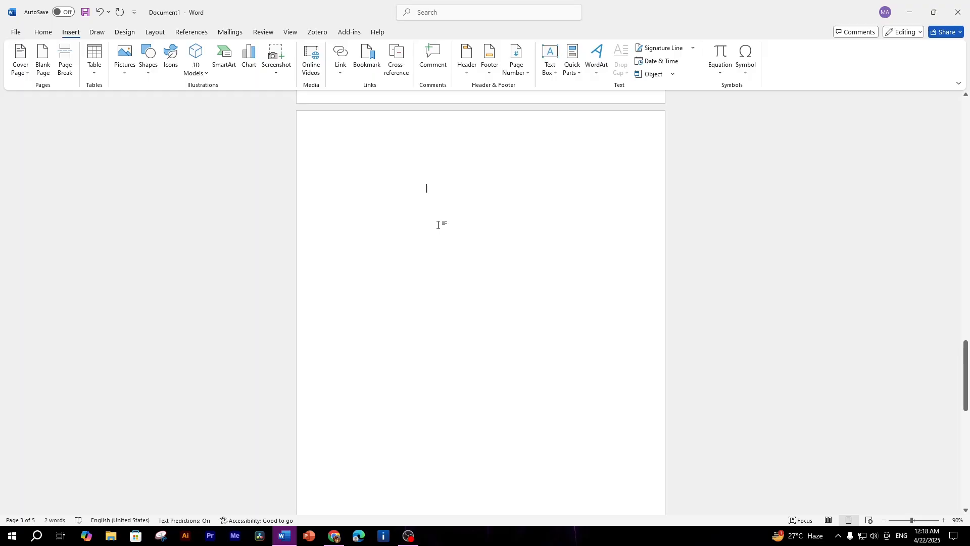
{"action": "left_click", "coordinate": [160, 36]}
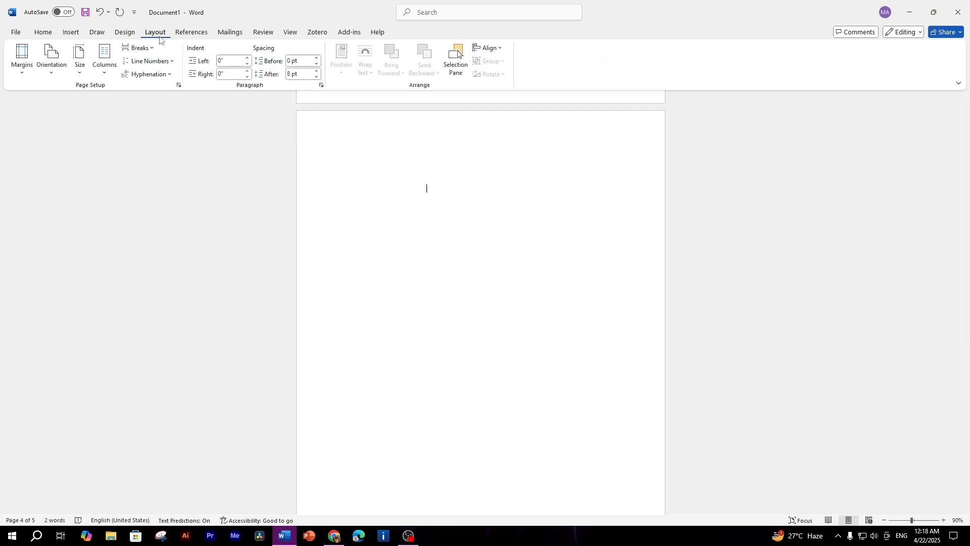
{"action": "left_click", "coordinate": [150, 48]}
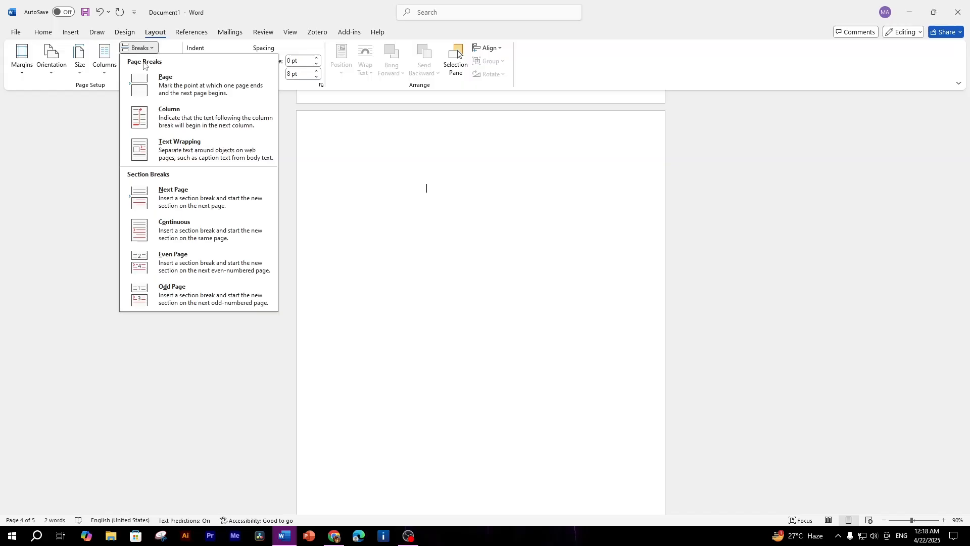
{"action": "left_click", "coordinate": [181, 195]}
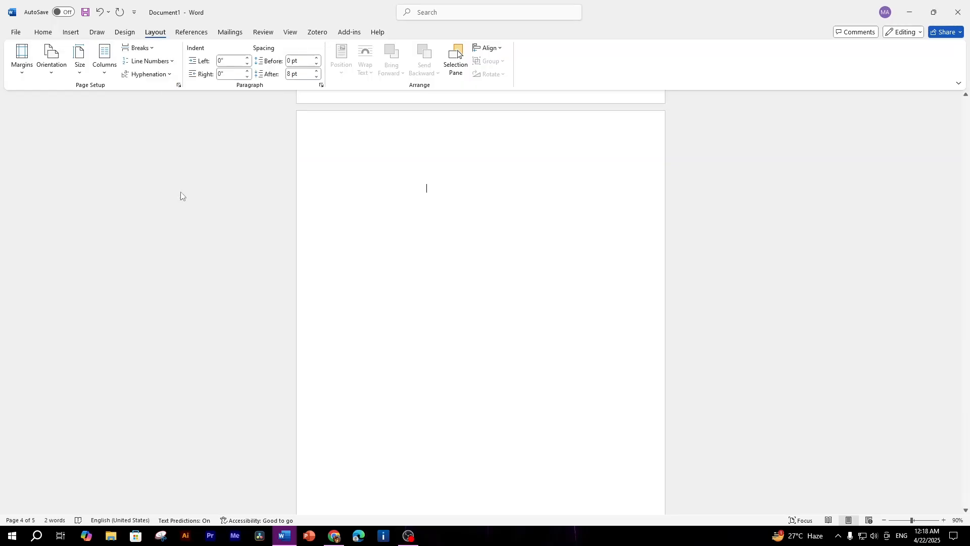
Step: Check the page layout and footer numbering on pages 4 and 5 around the new section break
{"action": "scroll", "coordinate": [507, 301], "scroll_direction": "up", "scroll_amount": 20}
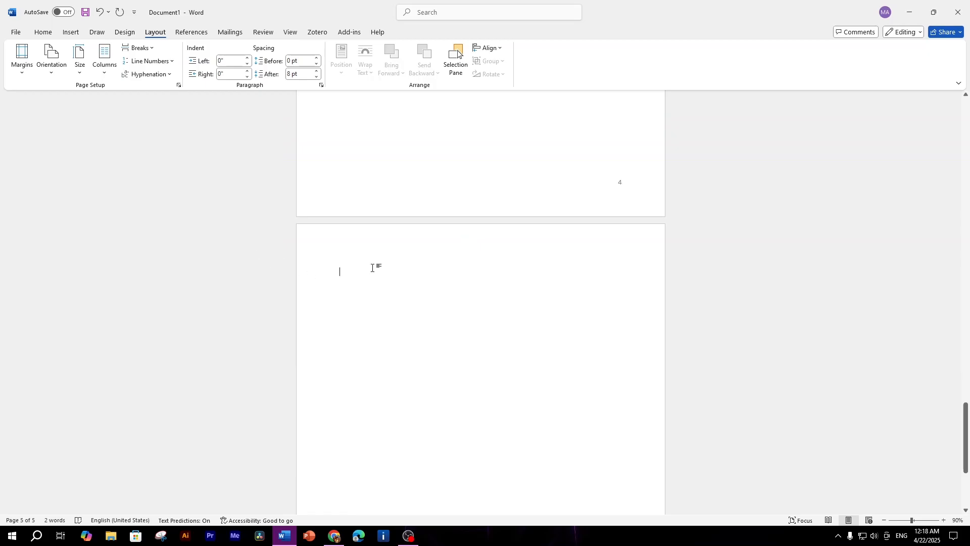
{"action": "scroll", "coordinate": [454, 298], "scroll_direction": "up", "scroll_amount": 6}
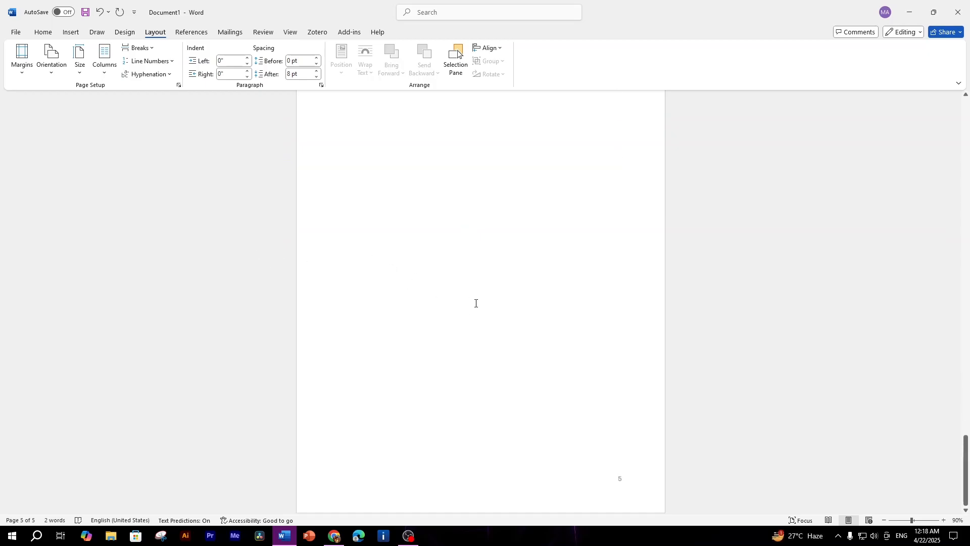
{"action": "scroll", "coordinate": [556, 360], "scroll_direction": "down", "scroll_amount": 8}
{"action": "scroll", "coordinate": [473, 338], "scroll_direction": "up", "scroll_amount": 1}
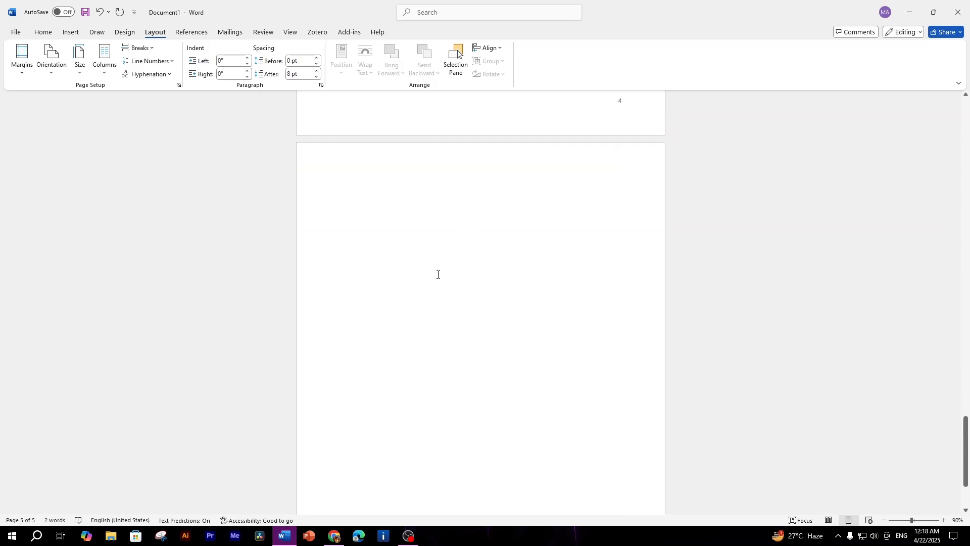
{"action": "scroll", "coordinate": [624, 340], "scroll_direction": "down", "scroll_amount": 5}
{"action": "scroll", "coordinate": [483, 325], "scroll_direction": "up", "scroll_amount": 5}
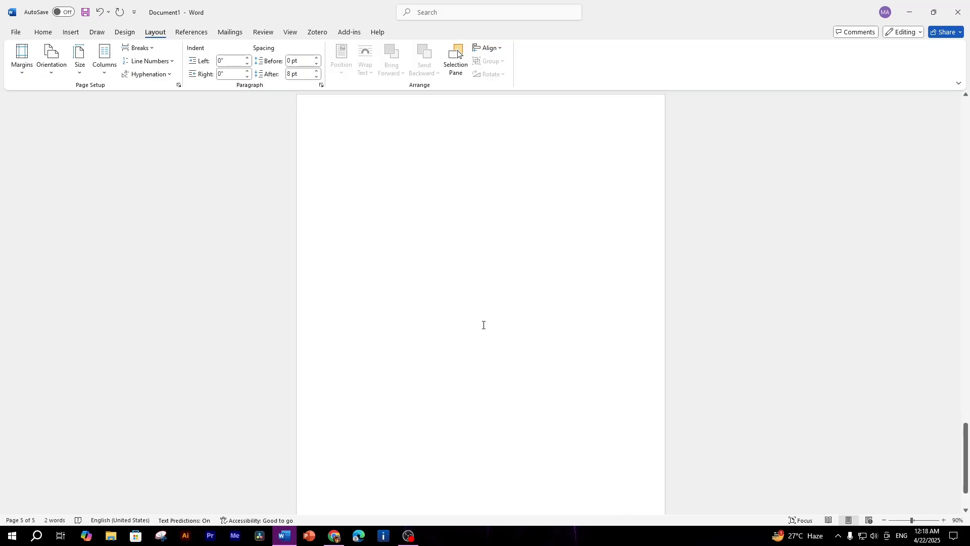
{"action": "scroll", "coordinate": [338, 245], "scroll_direction": "up", "scroll_amount": 2}
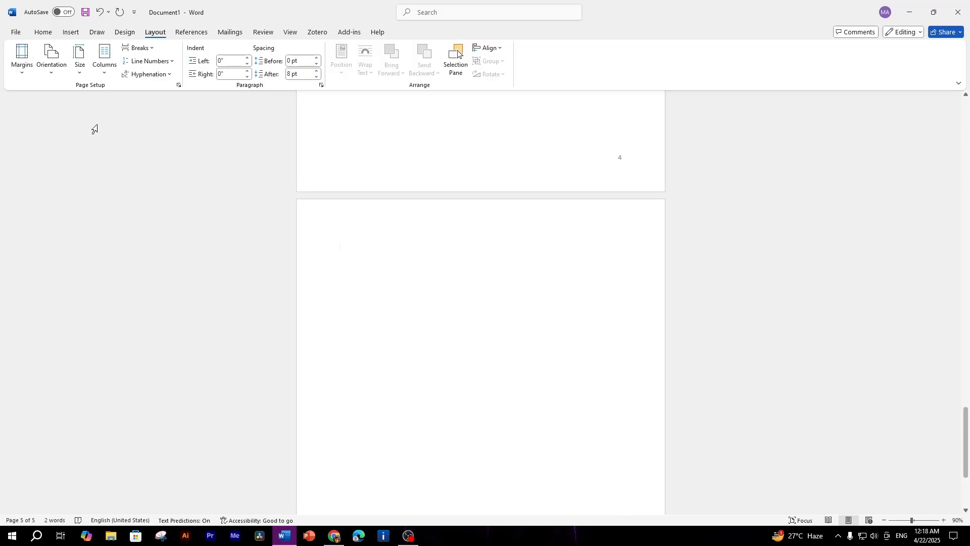
{"action": "scroll", "coordinate": [472, 249], "scroll_direction": "down", "scroll_amount": 7}
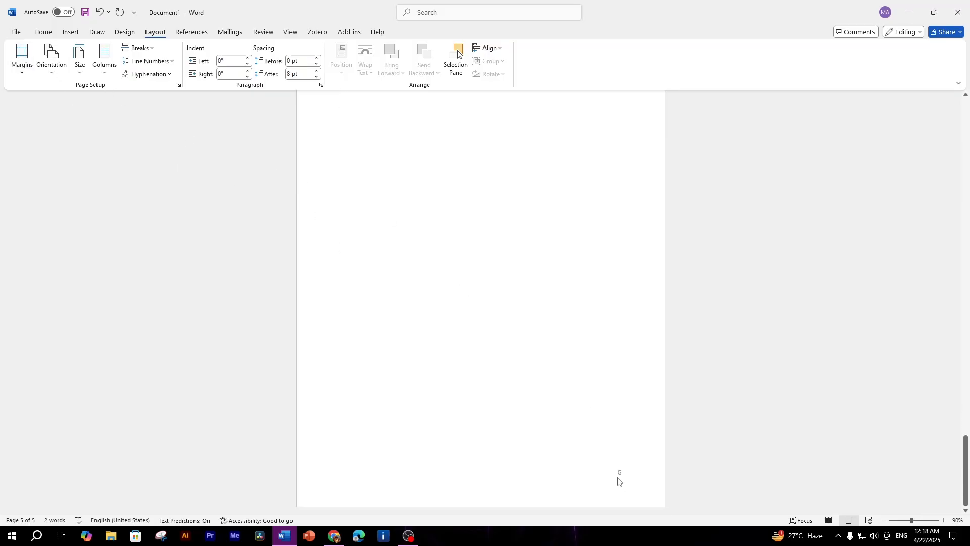
{"action": "scroll", "coordinate": [569, 421], "scroll_direction": "up", "scroll_amount": 12}
{"action": "scroll", "coordinate": [545, 222], "scroll_direction": "down", "scroll_amount": 12}
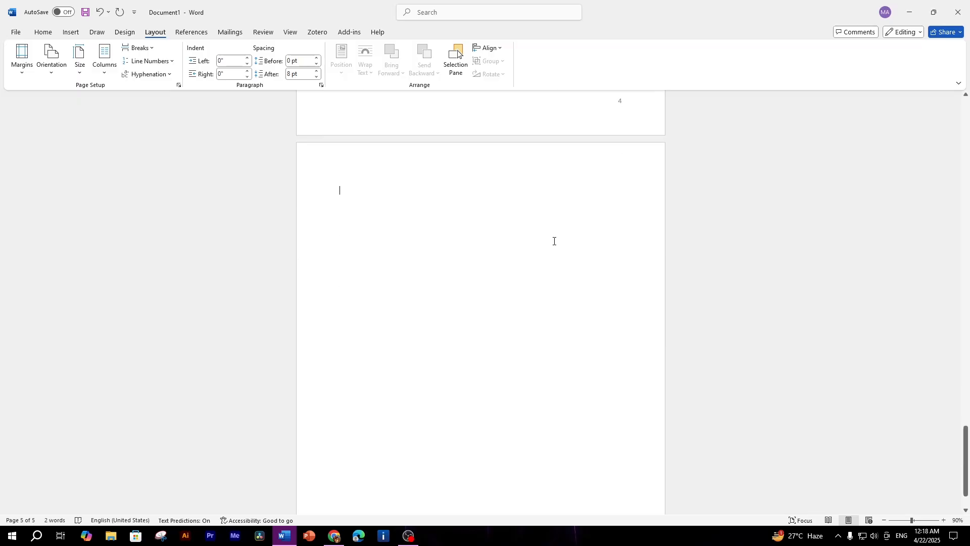
Step: Unlink the Section 4 footer on page 5 from the previous section and return to the body text
{"action": "double_click", "coordinate": [628, 475]}
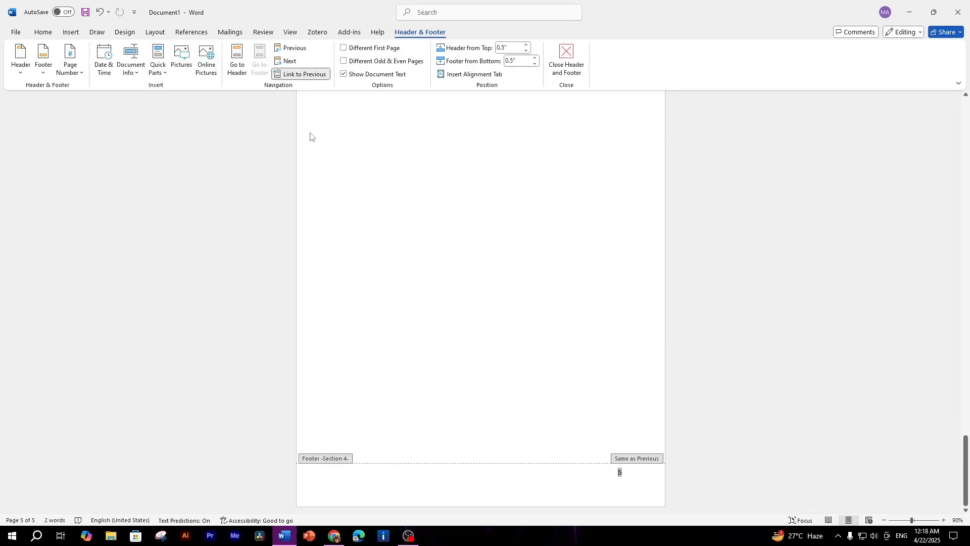
{"action": "left_click", "coordinate": [300, 74]}
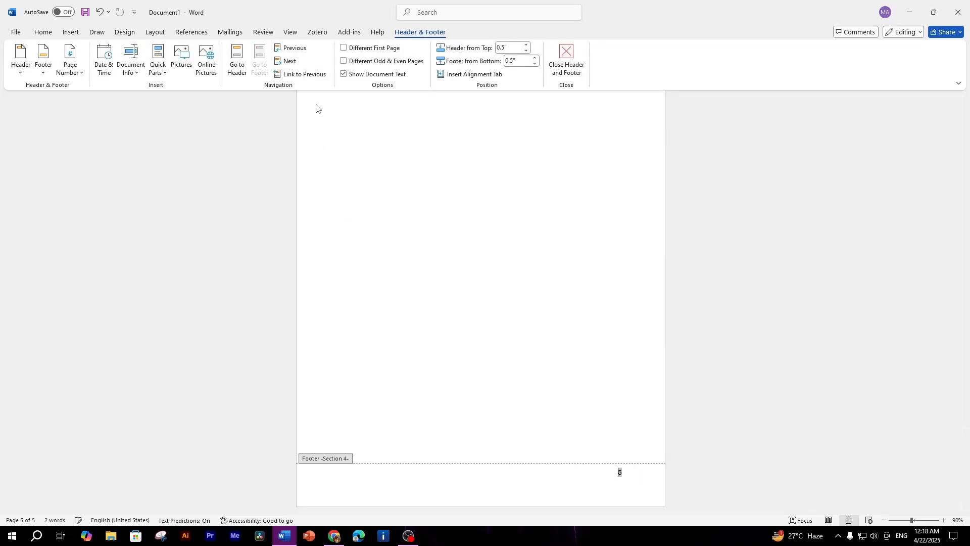
{"action": "double_click", "coordinate": [448, 307]}
{"action": "scroll", "coordinate": [438, 325], "scroll_direction": "up", "scroll_amount": 4}
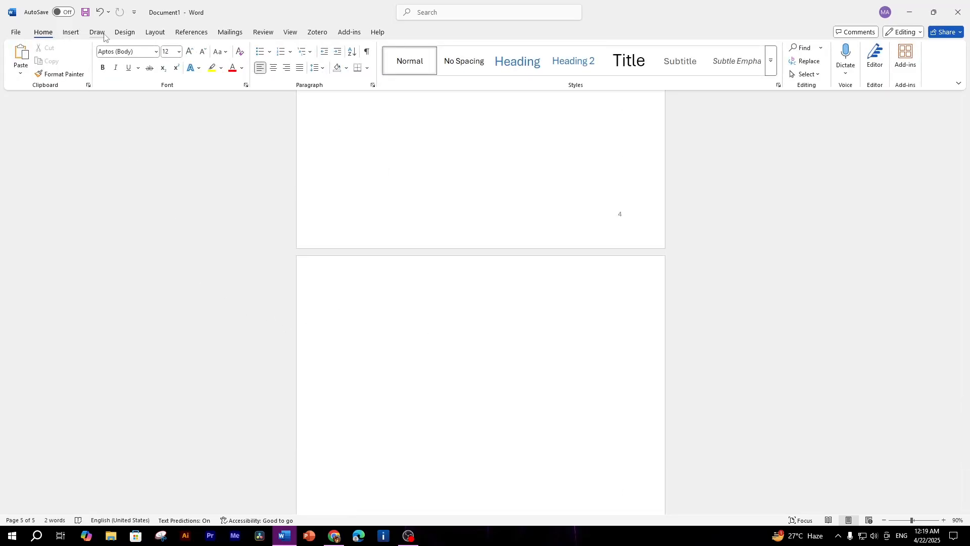
Step: Set the page orientation of the new section on page 5 to Landscape
{"action": "left_click", "coordinate": [152, 33]}
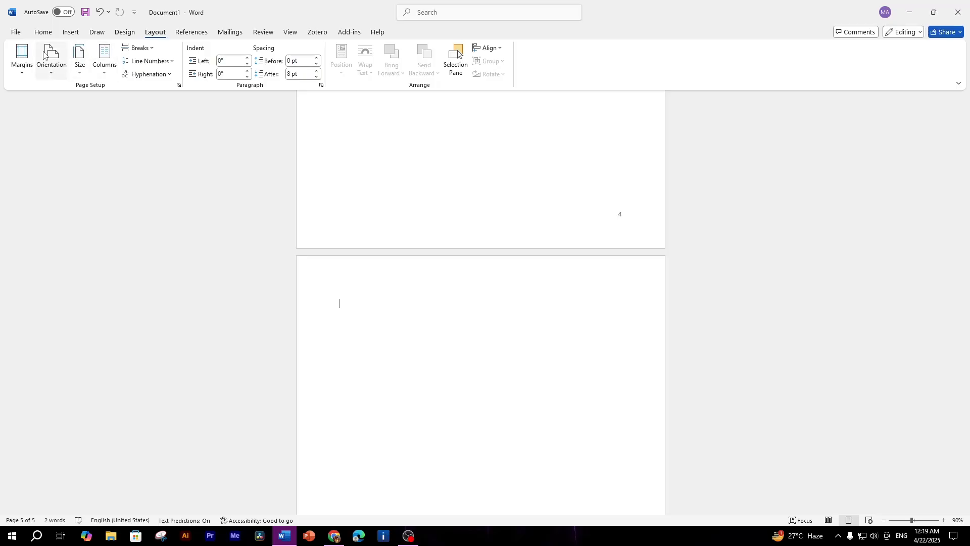
{"action": "left_click", "coordinate": [56, 63]}
{"action": "left_click", "coordinate": [76, 117]}
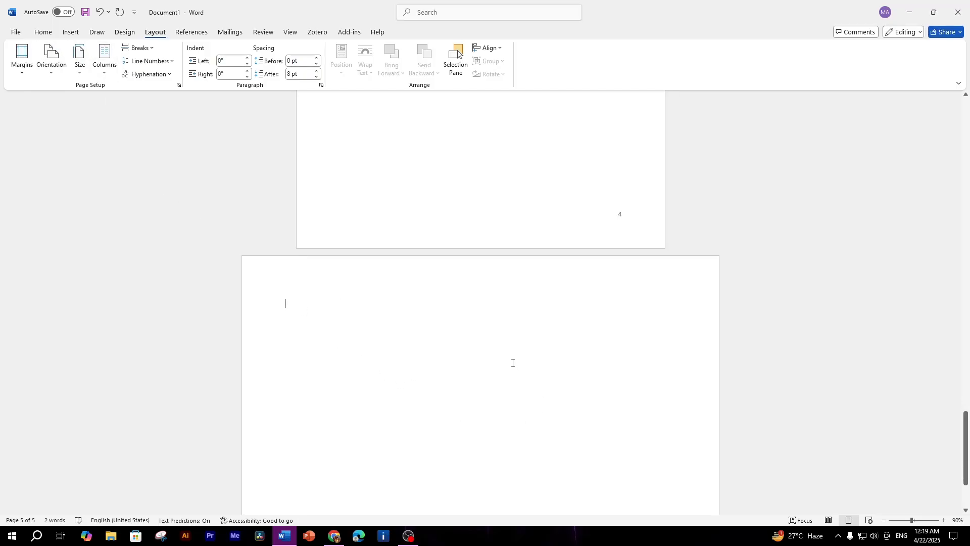
Step: Review the whole document from the title page to the last page, checking each page's footer number and orientation
{"action": "scroll", "coordinate": [576, 340], "scroll_direction": "up", "scroll_amount": 20}
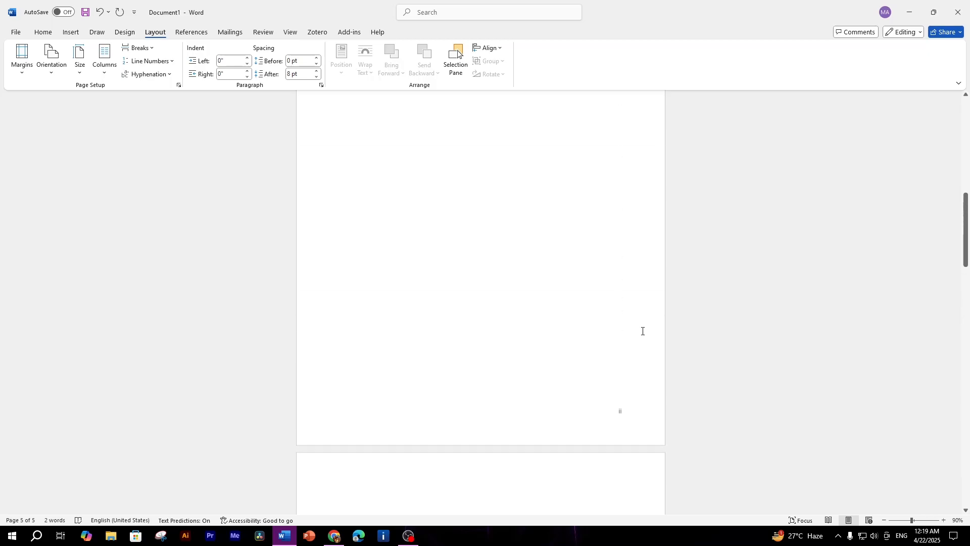
{"action": "scroll", "coordinate": [642, 331], "scroll_direction": "up", "scroll_amount": 7}
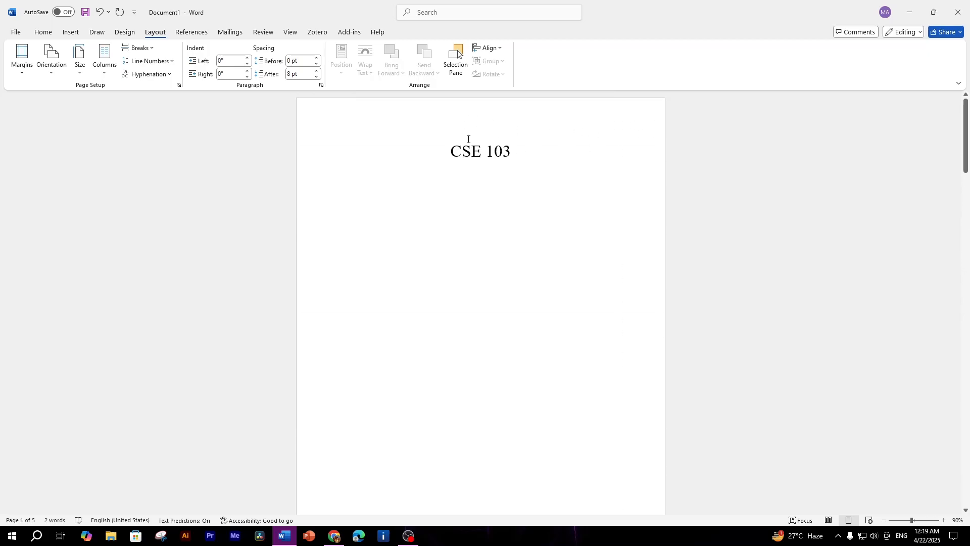
{"action": "scroll", "coordinate": [656, 180], "scroll_direction": "down", "scroll_amount": 5}
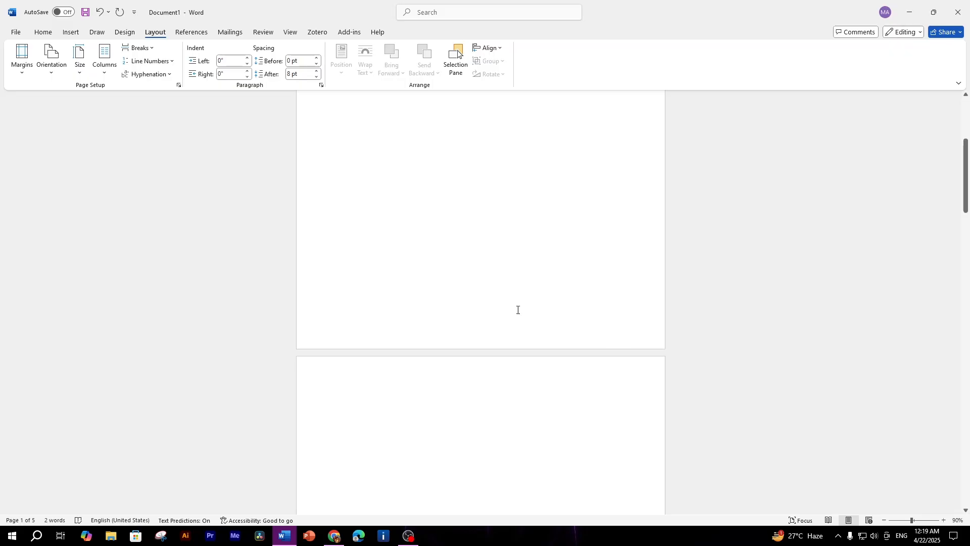
{"action": "scroll", "coordinate": [673, 292], "scroll_direction": "down", "scroll_amount": 10}
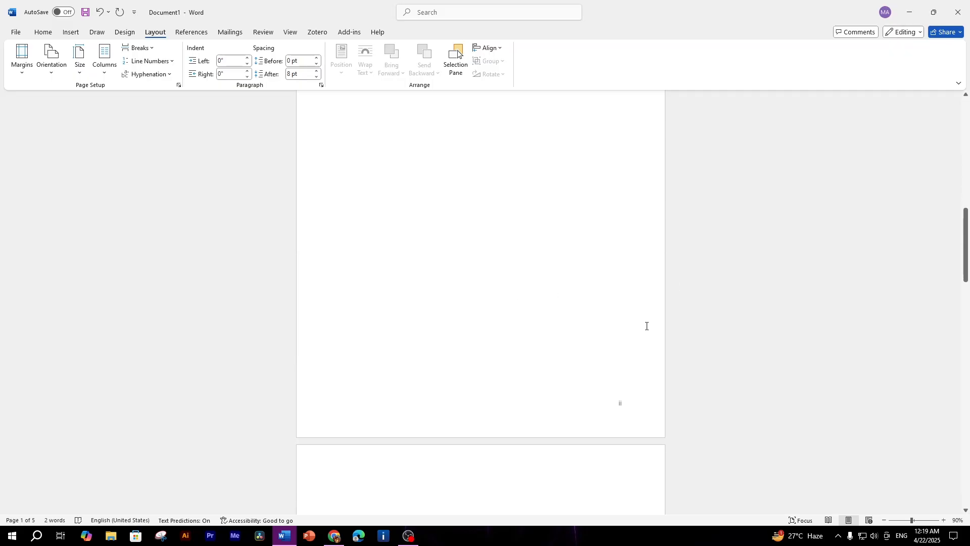
{"action": "scroll", "coordinate": [626, 329], "scroll_direction": "down", "scroll_amount": 3}
{"action": "scroll", "coordinate": [639, 313], "scroll_direction": "down", "scroll_amount": 5}
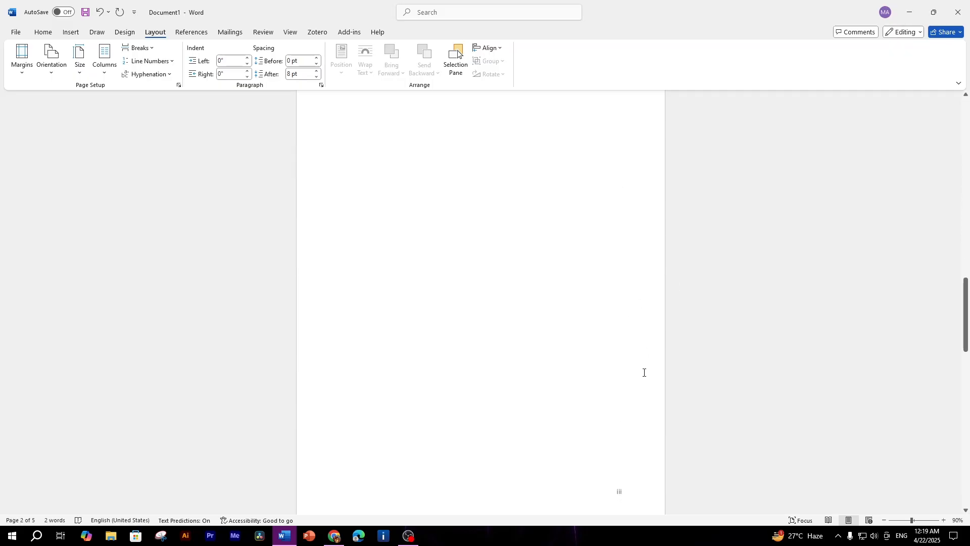
{"action": "scroll", "coordinate": [629, 498], "scroll_direction": "down", "scroll_amount": 10}
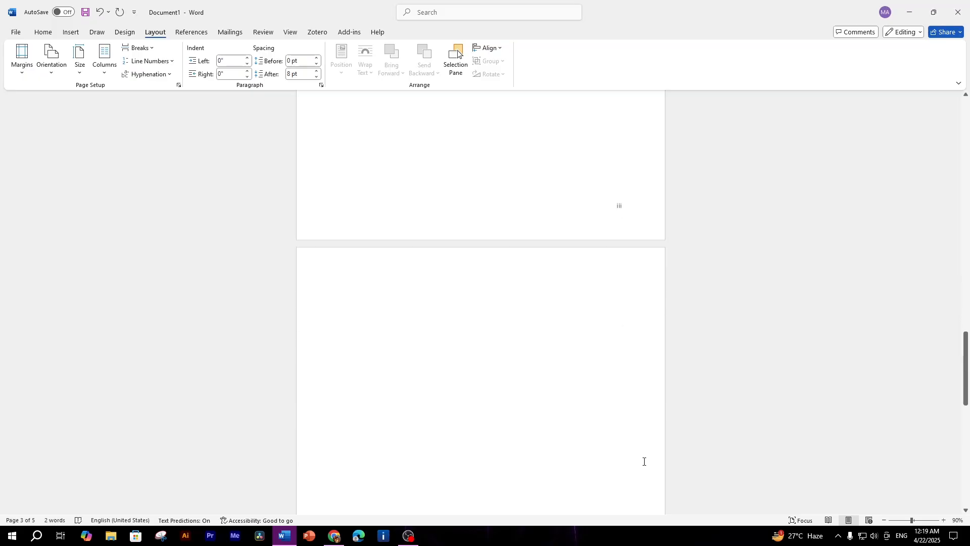
{"action": "scroll", "coordinate": [626, 335], "scroll_direction": "down", "scroll_amount": 1}
{"action": "scroll", "coordinate": [627, 354], "scroll_direction": "up", "scroll_amount": 2}
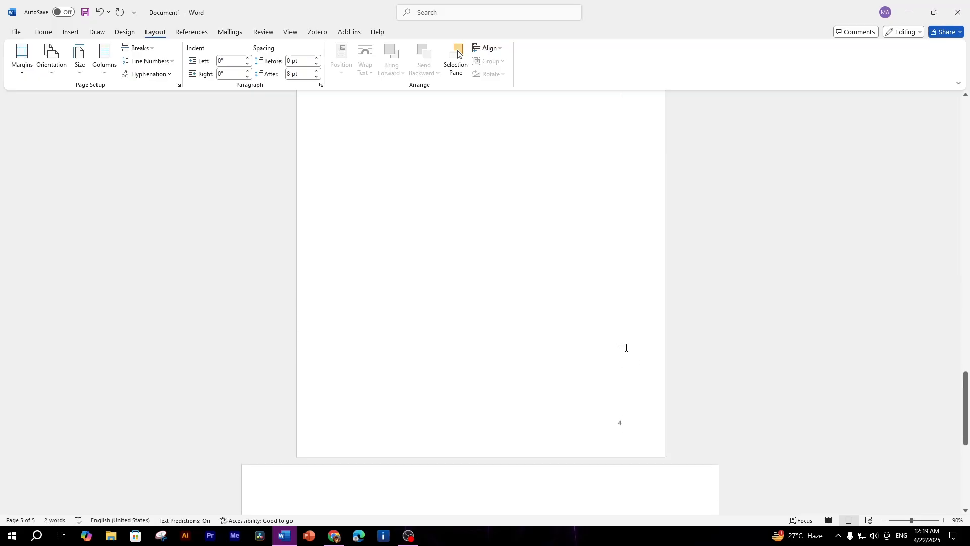
{"action": "scroll", "coordinate": [571, 303], "scroll_direction": "down", "scroll_amount": 7}
{"action": "scroll", "coordinate": [325, 253], "scroll_direction": "down", "scroll_amount": 1}
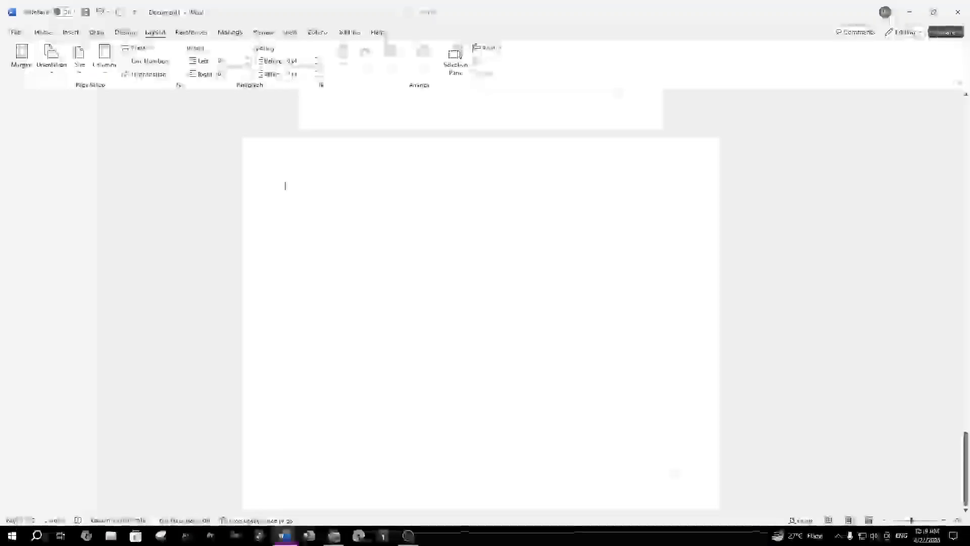
{"action": "left_click", "coordinate": [408, 535]}
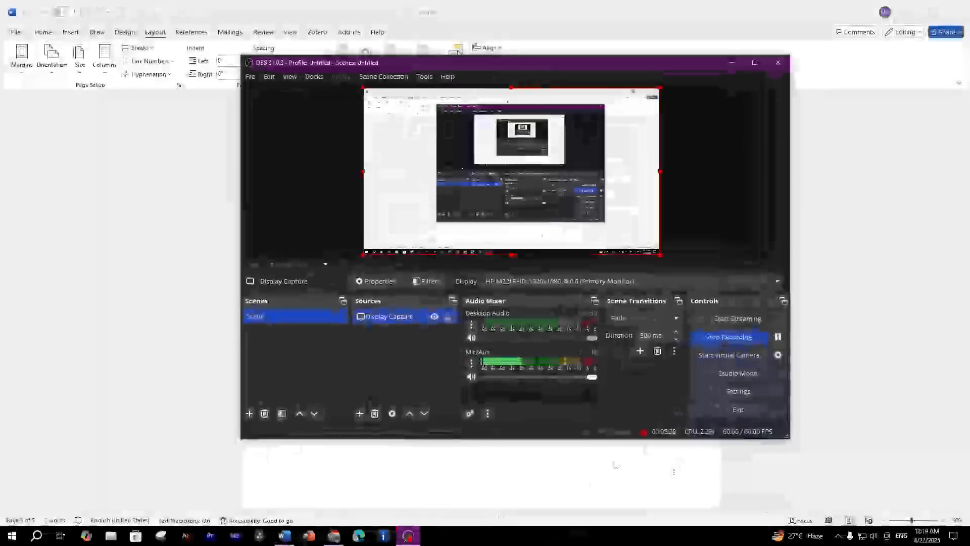